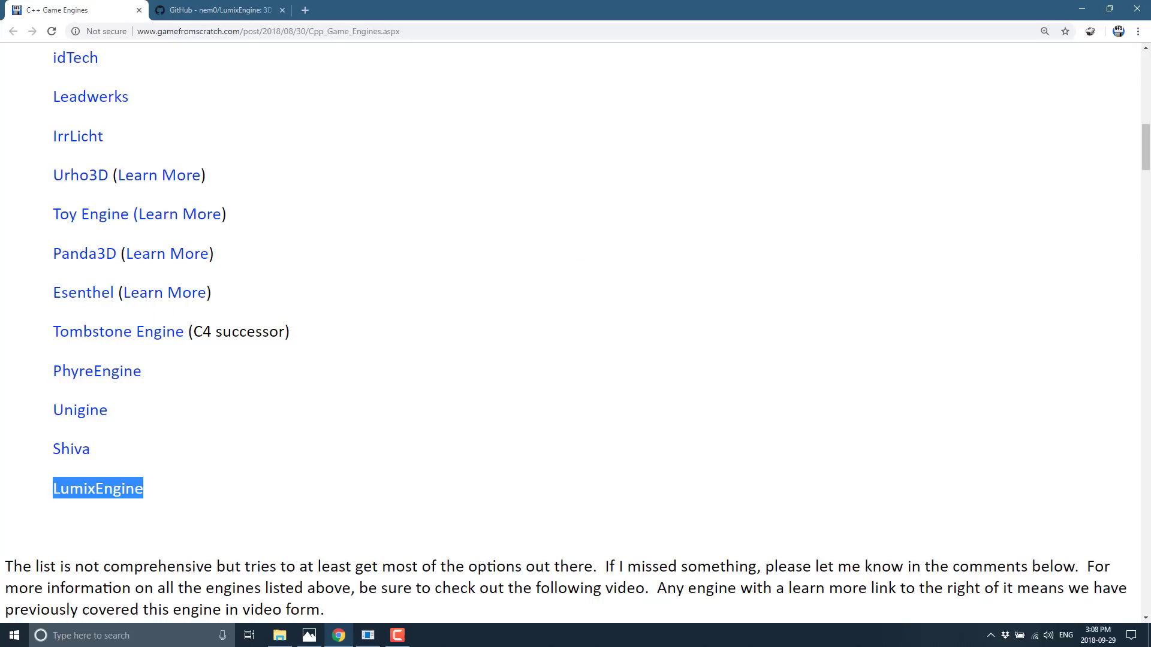
Clear the LumixEngine text selection in the engine list and go back to the beginning of the C++ Game Engines article.
click(206, 531)
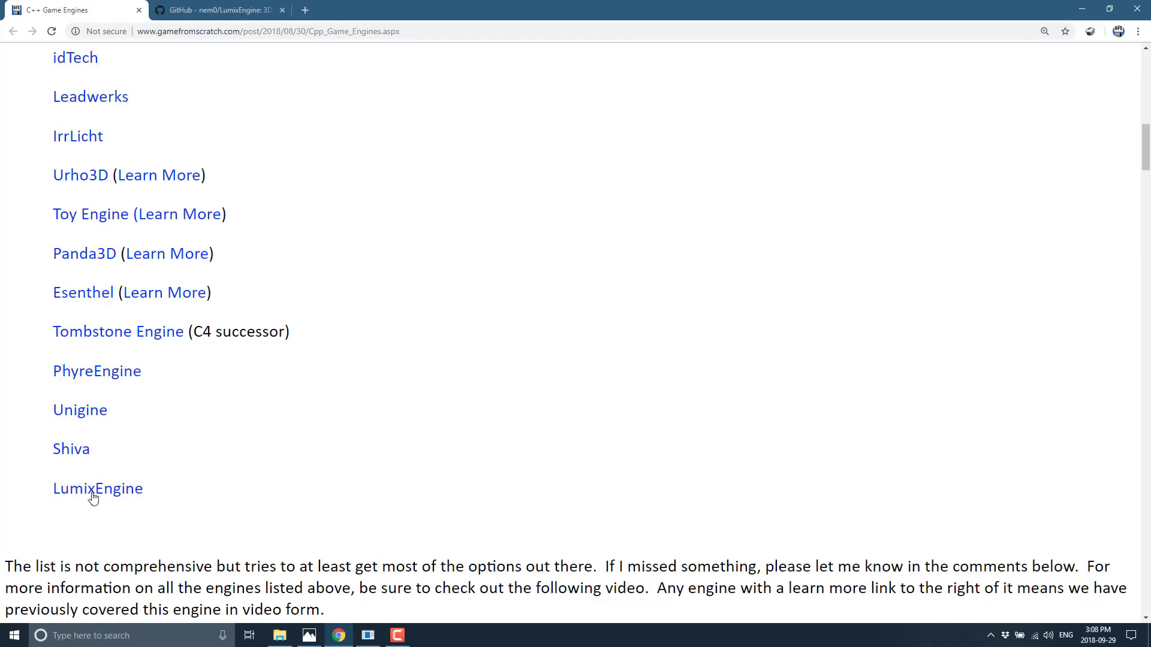
scroll(398, 485, up, 4)
scroll(401, 486, up, 10)
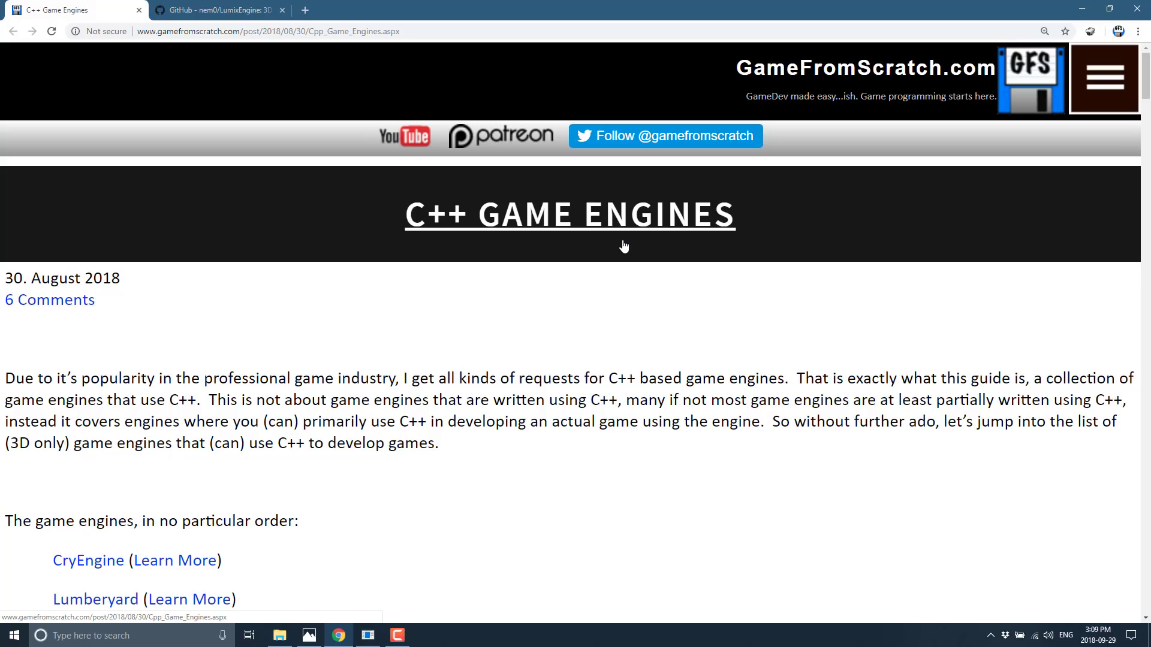
Switch to the nem0/LumixEngine GitHub repository, view its LICENSE file and return to the repository page.
key(ctrl+Tab)
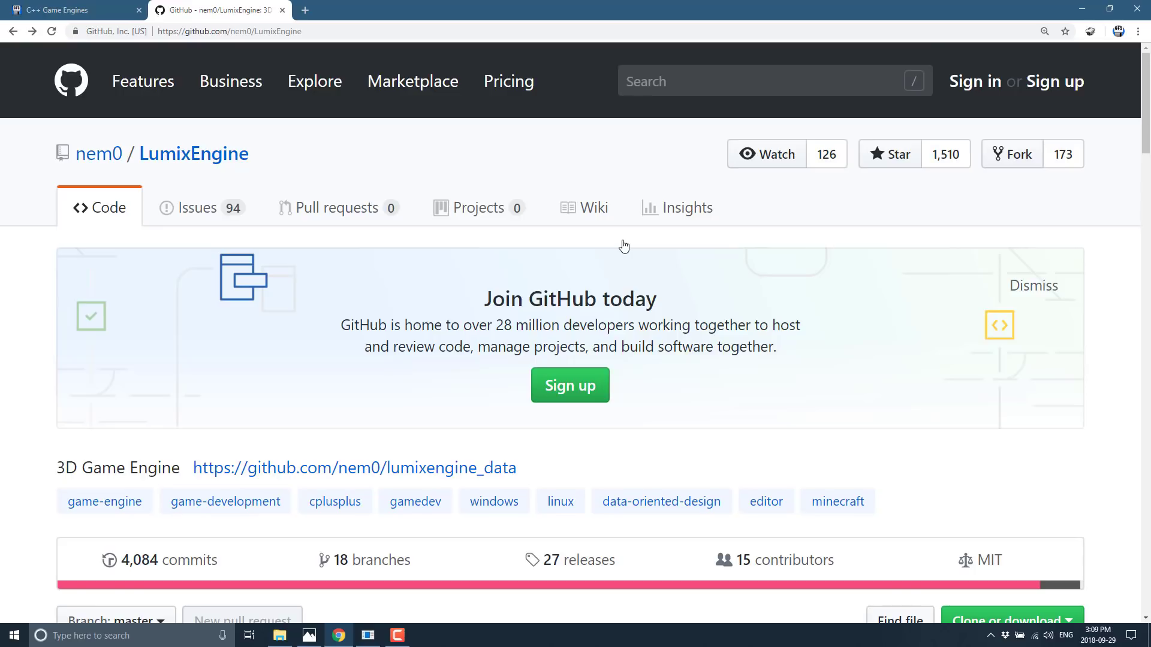
scroll(623, 246, down, 9)
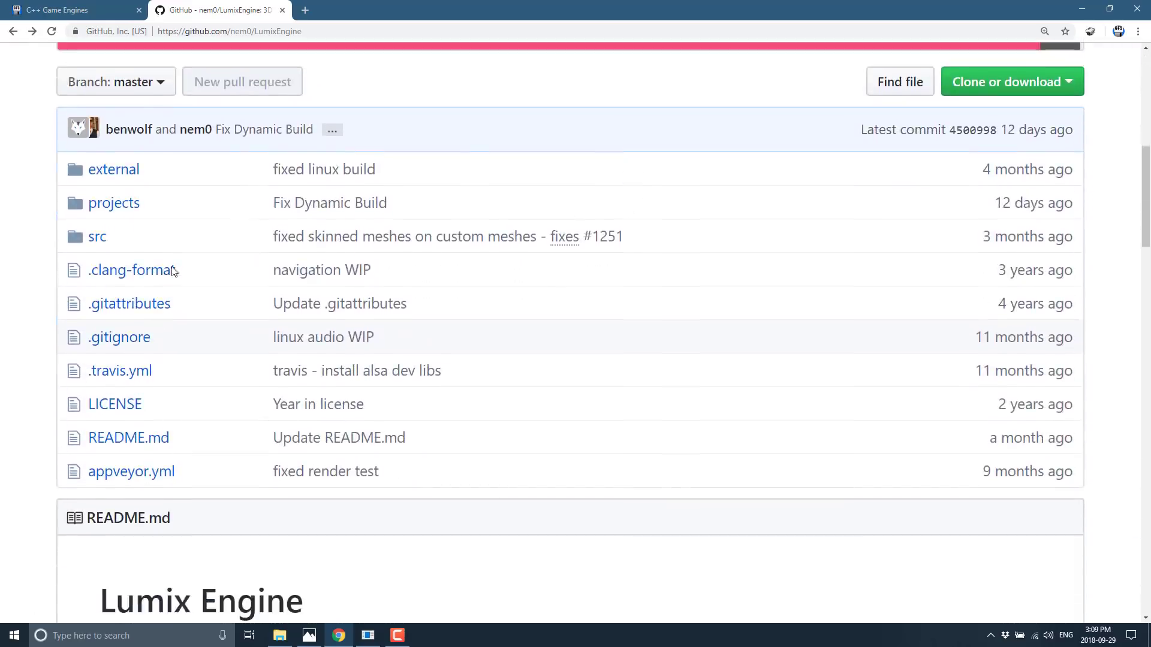
click(114, 404)
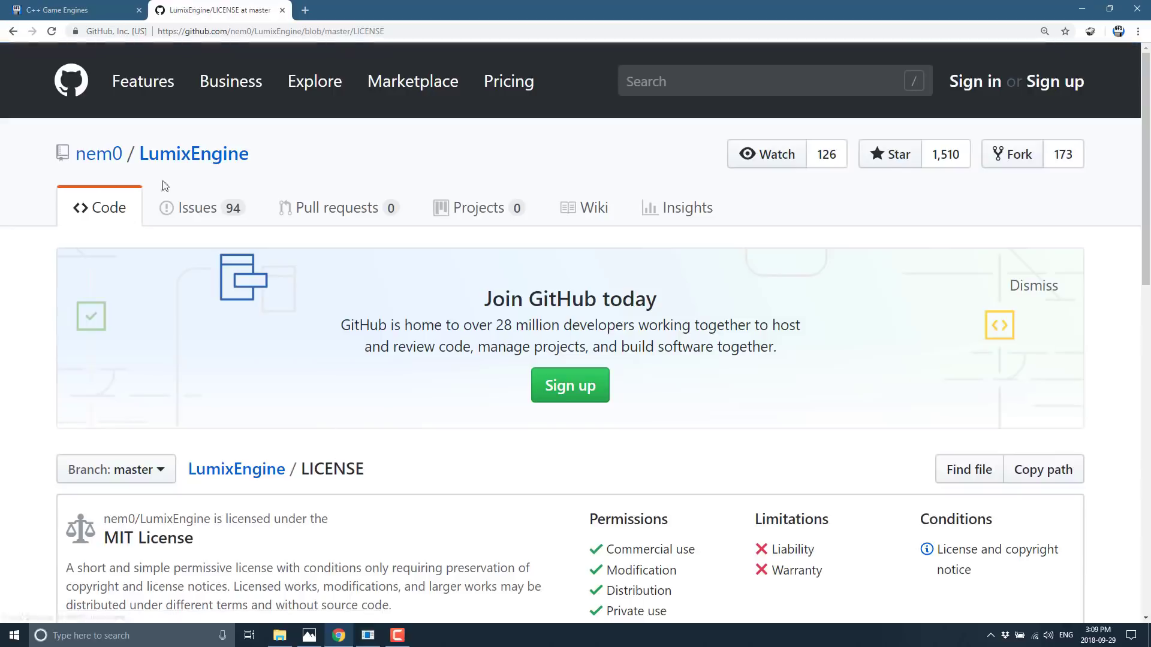
key(alt+Left)
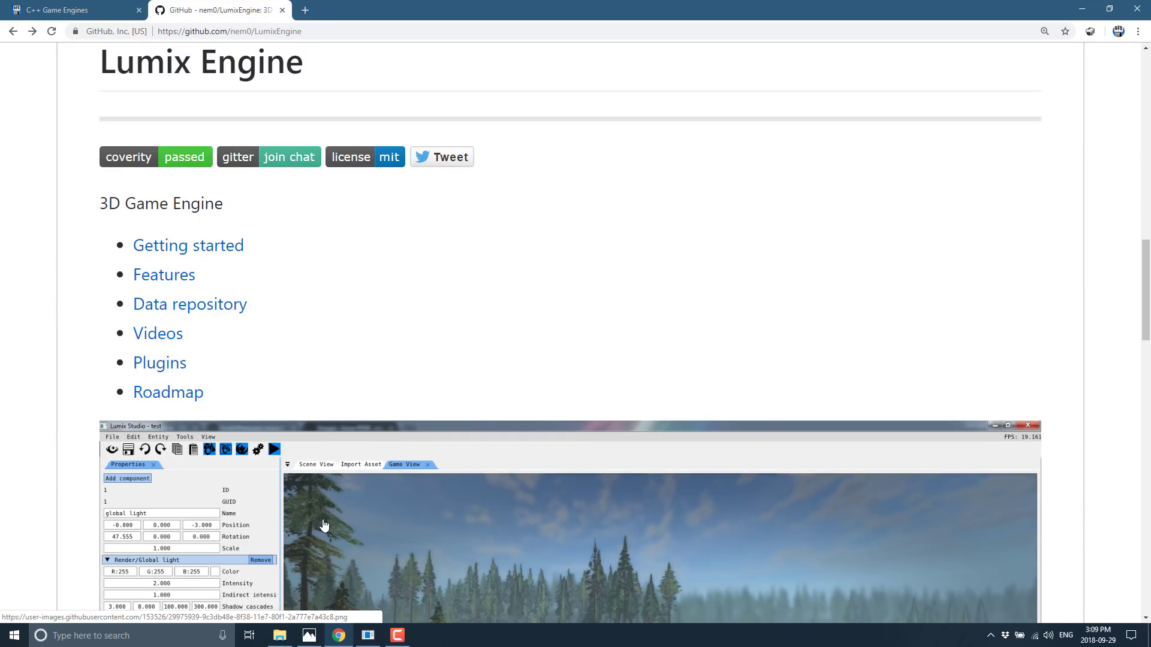
Examine the Lumix Studio screenshot in the repository's README and return to the README's link list.
scroll(347, 534, down, 1)
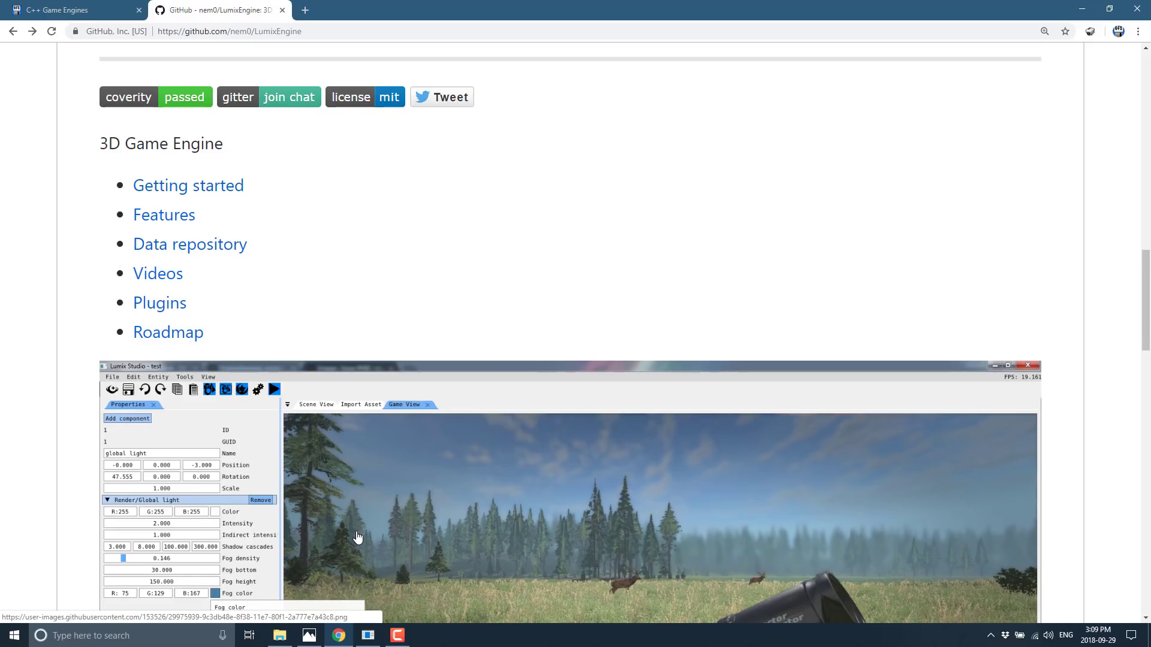
scroll(434, 444, down, 8)
scroll(434, 444, up, 4)
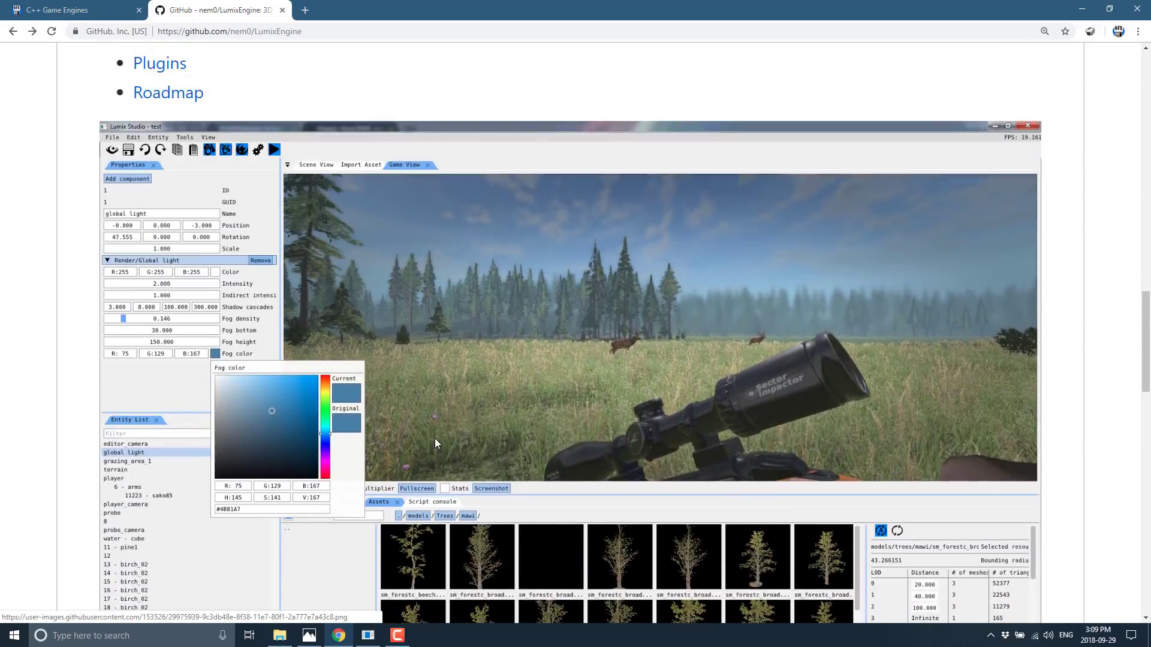
scroll(288, 252, up, 3)
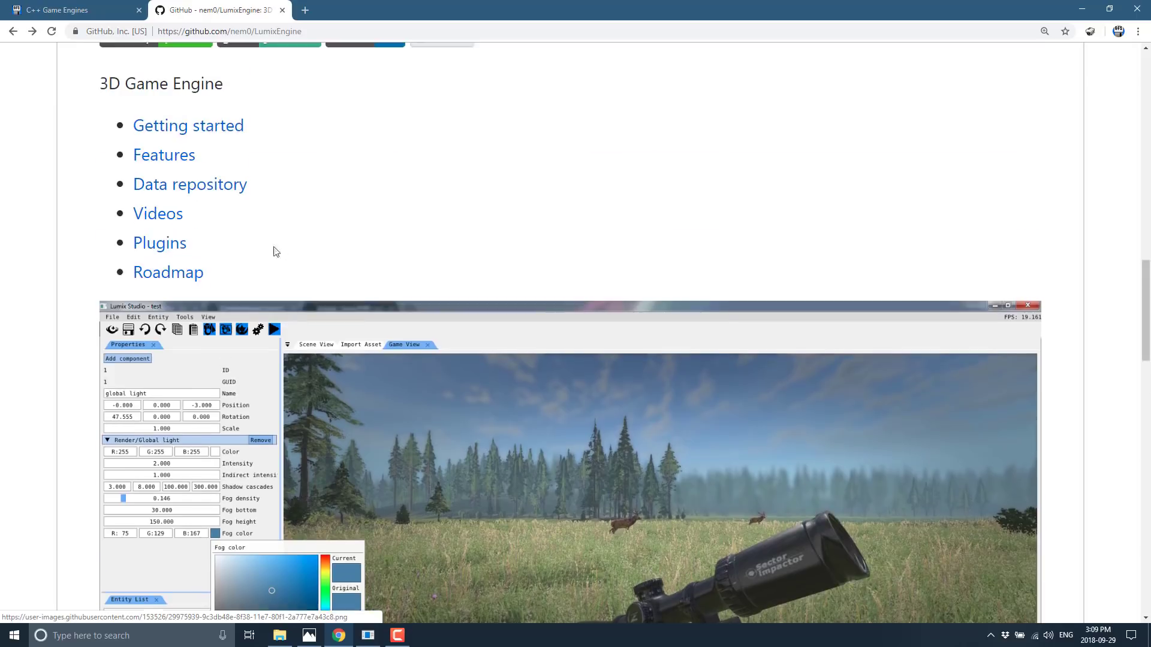
Open the Features wiki page from the README and read the General section of the feature list.
click(179, 157)
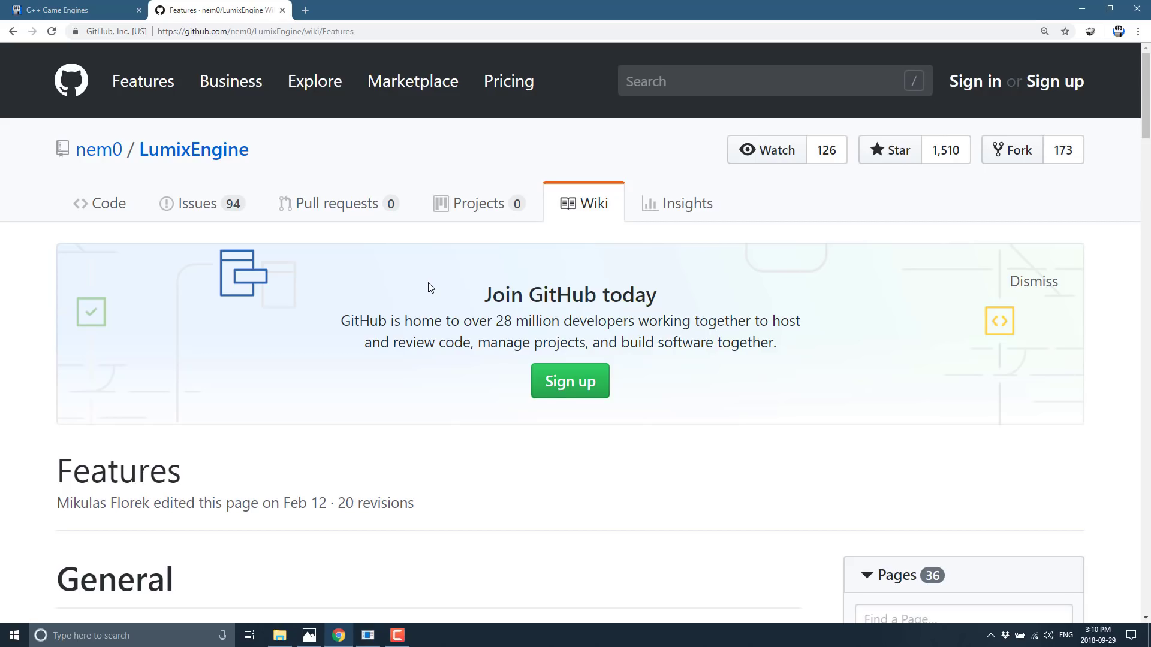
scroll(560, 381, down, 3)
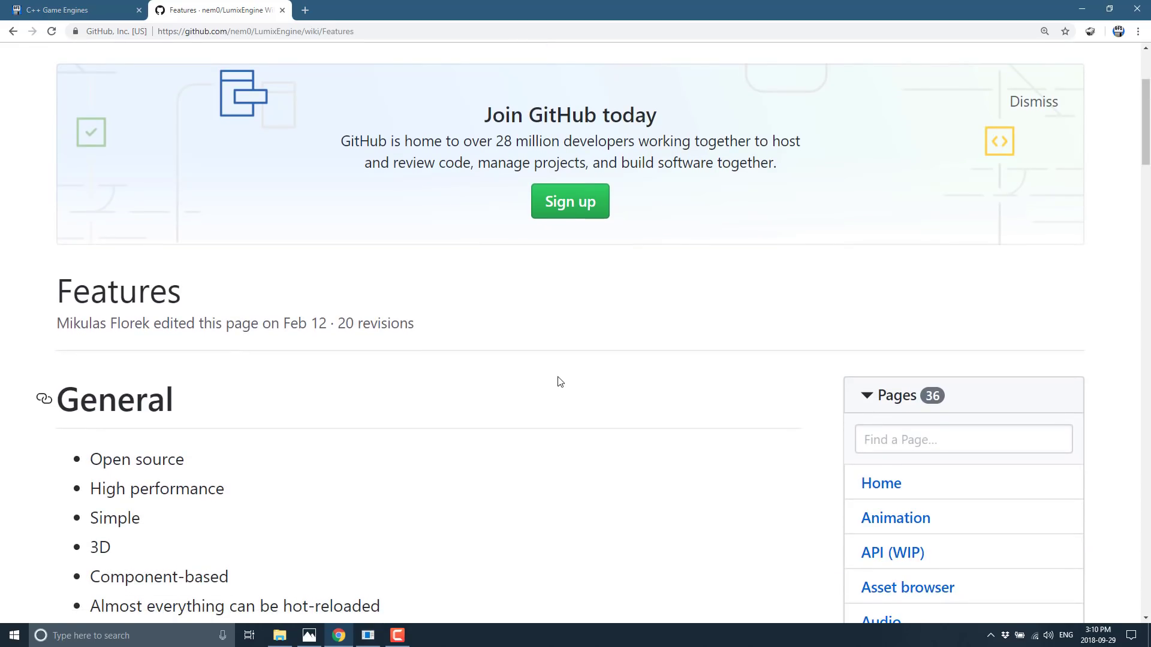
scroll(537, 371, down, 1)
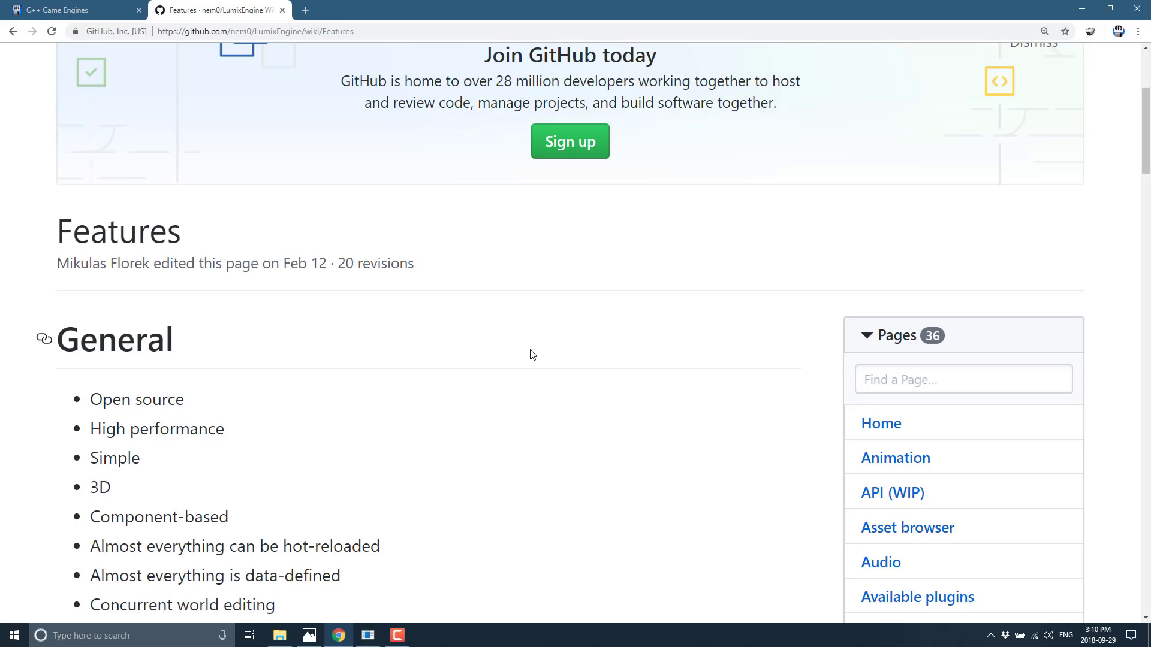
scroll(502, 329, down, 3)
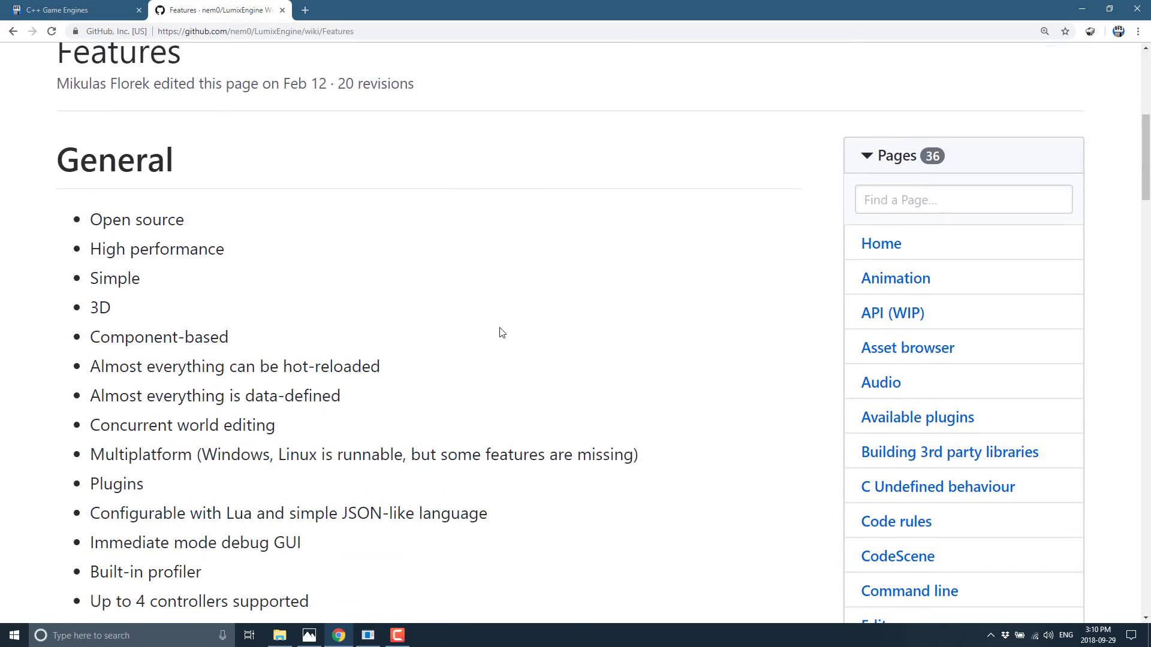
scroll(446, 268, down, 1)
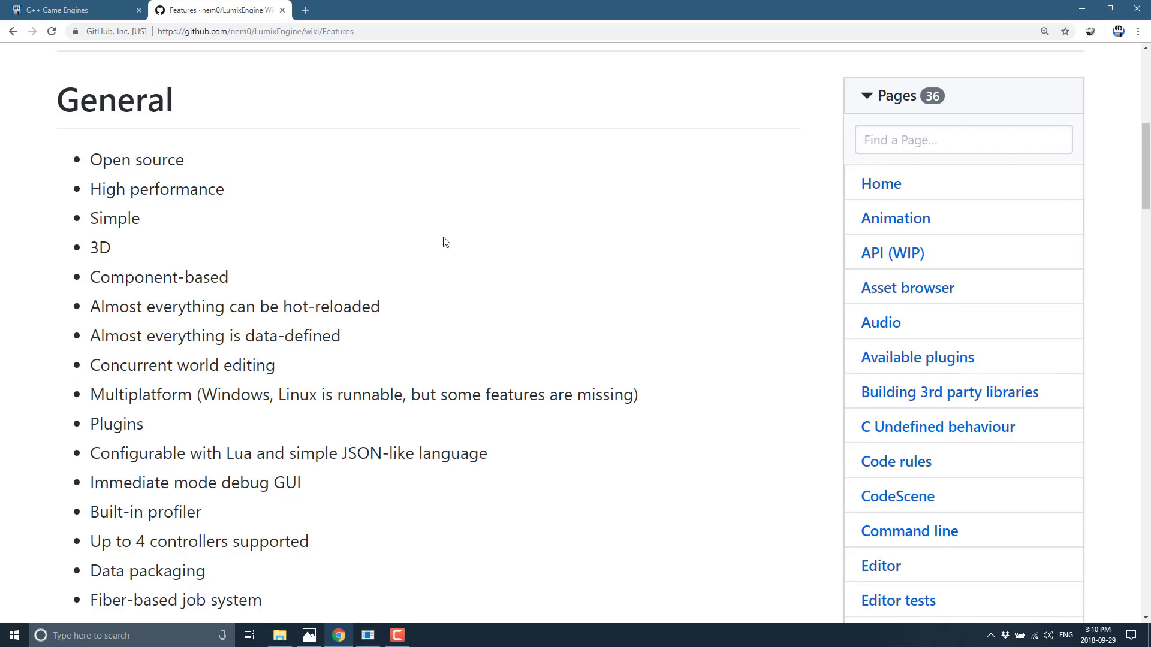
scroll(447, 241, down, 1)
scroll(447, 223, down, 1)
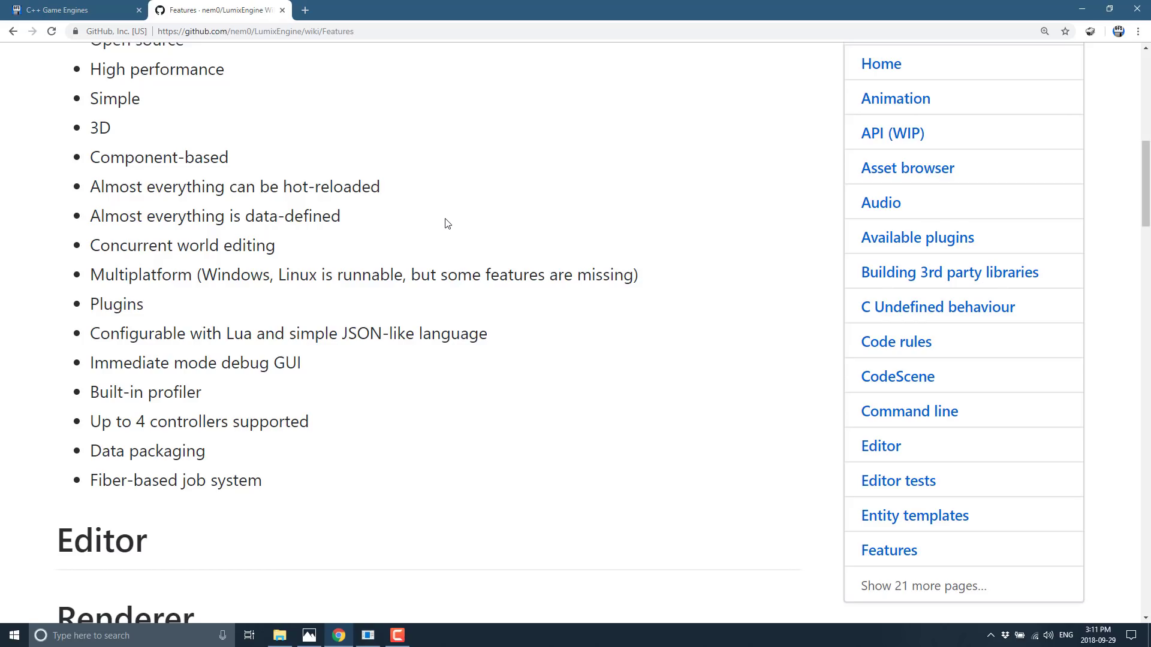
scroll(393, 300, down, 2)
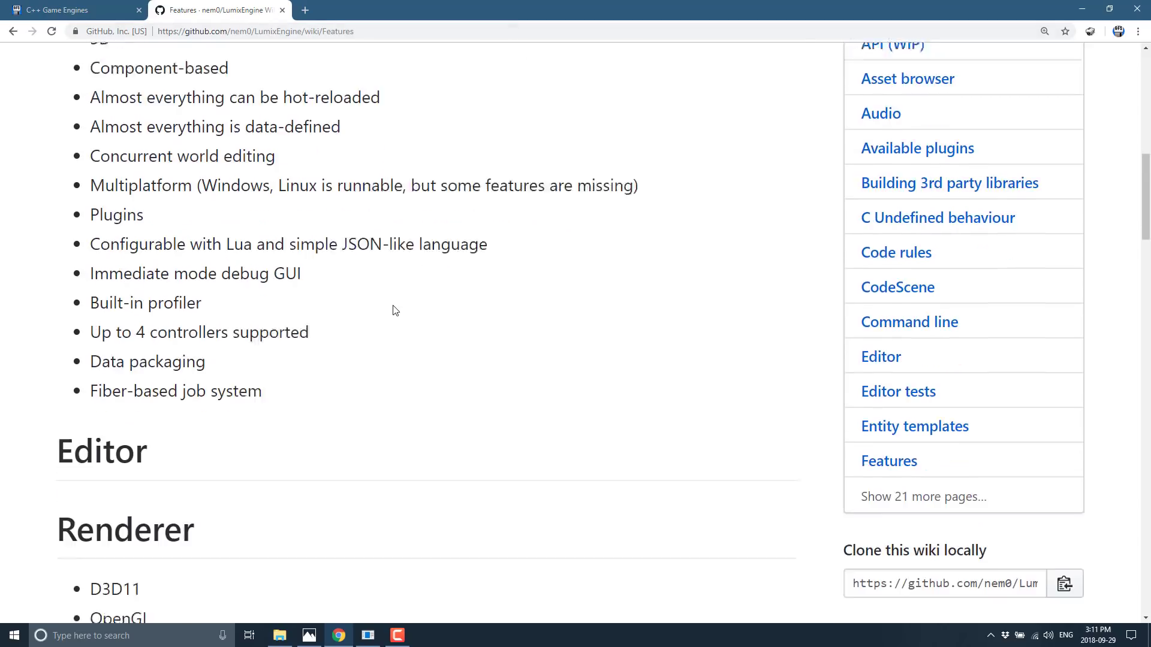
Read the Renderer, Shadows and Postprocesses sections of the Features page.
scroll(395, 310, down, 6)
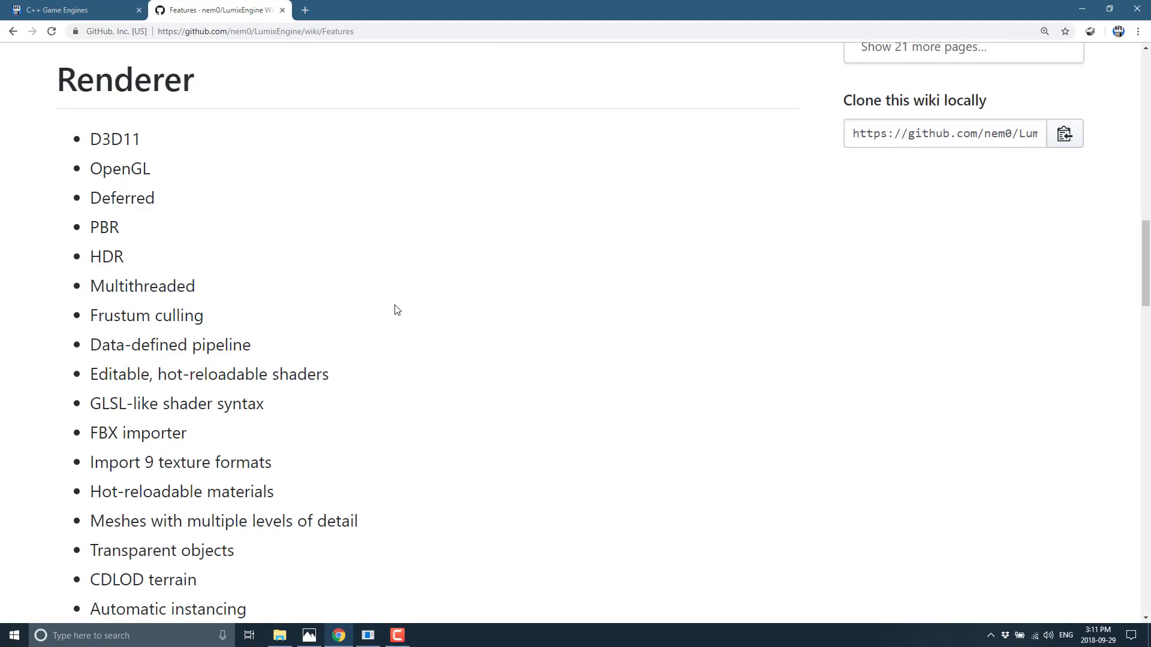
scroll(395, 310, down, 2)
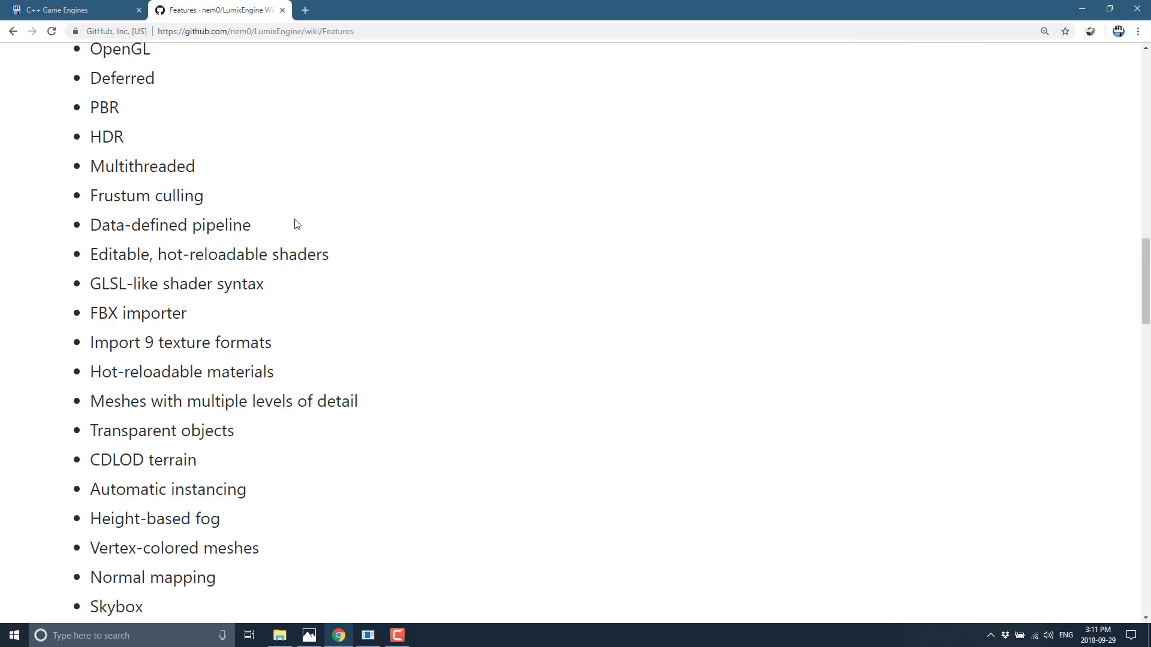
scroll(354, 299, down, 2)
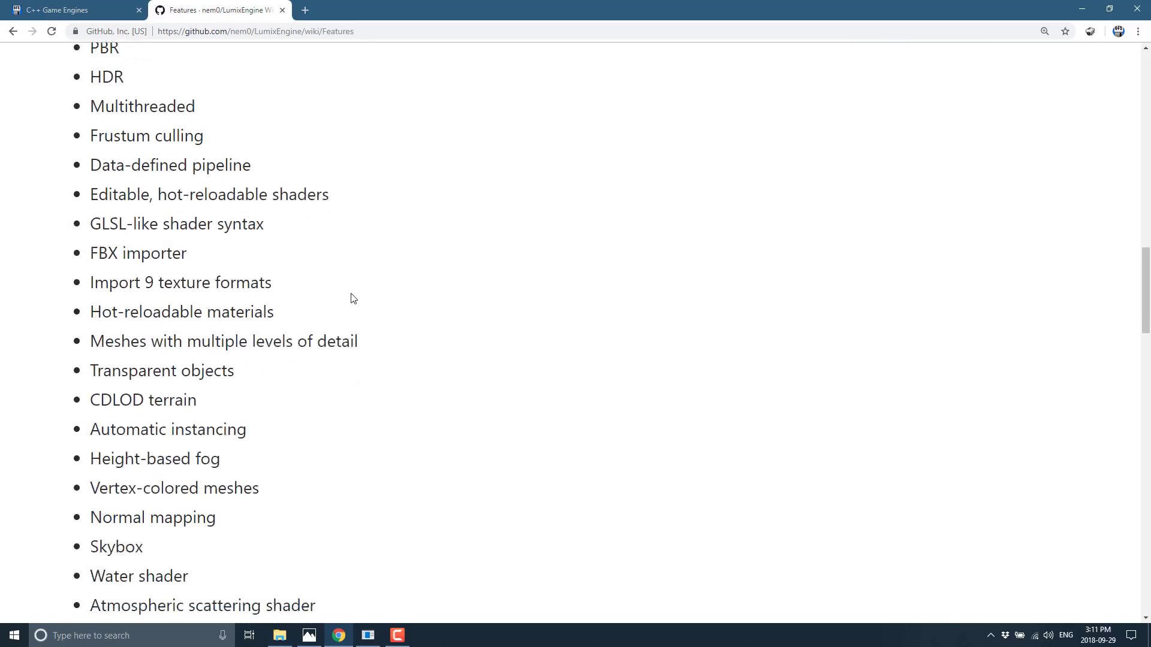
scroll(334, 298, down, 3)
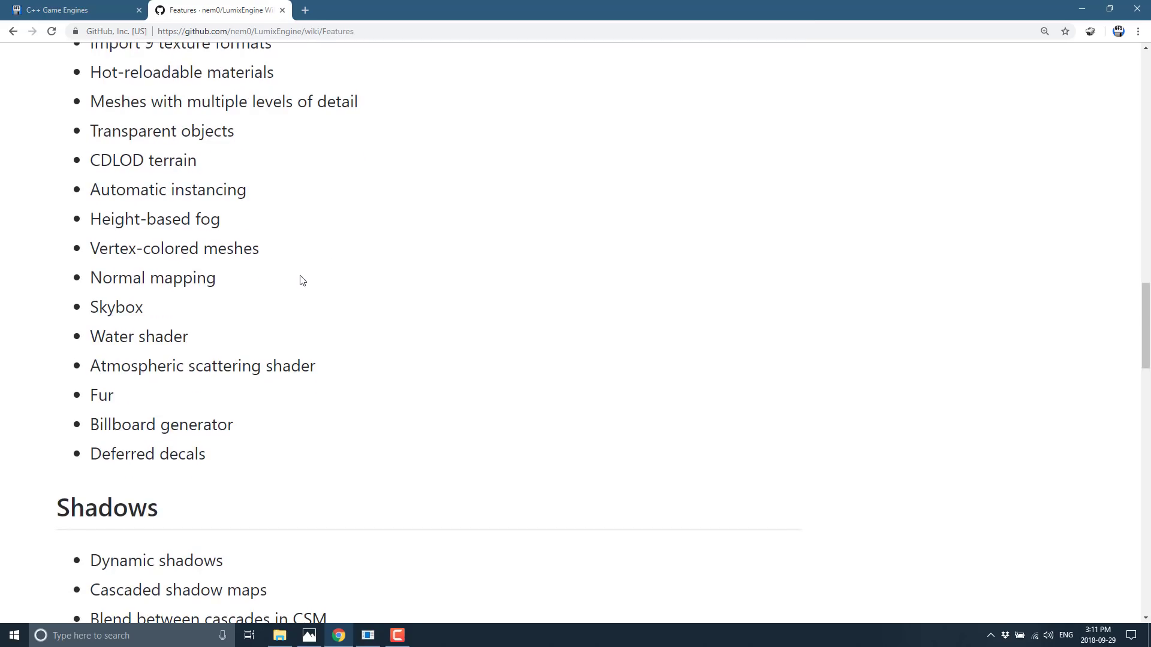
scroll(303, 275, down, 4)
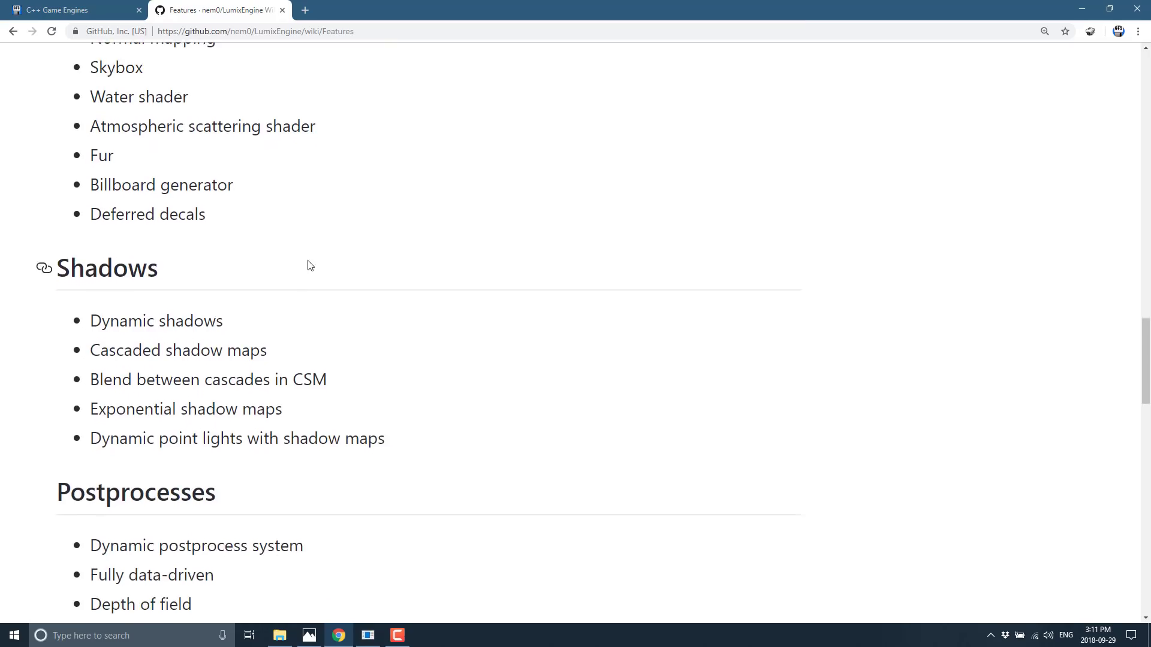
scroll(311, 264, down, 1)
scroll(420, 384, down, 4)
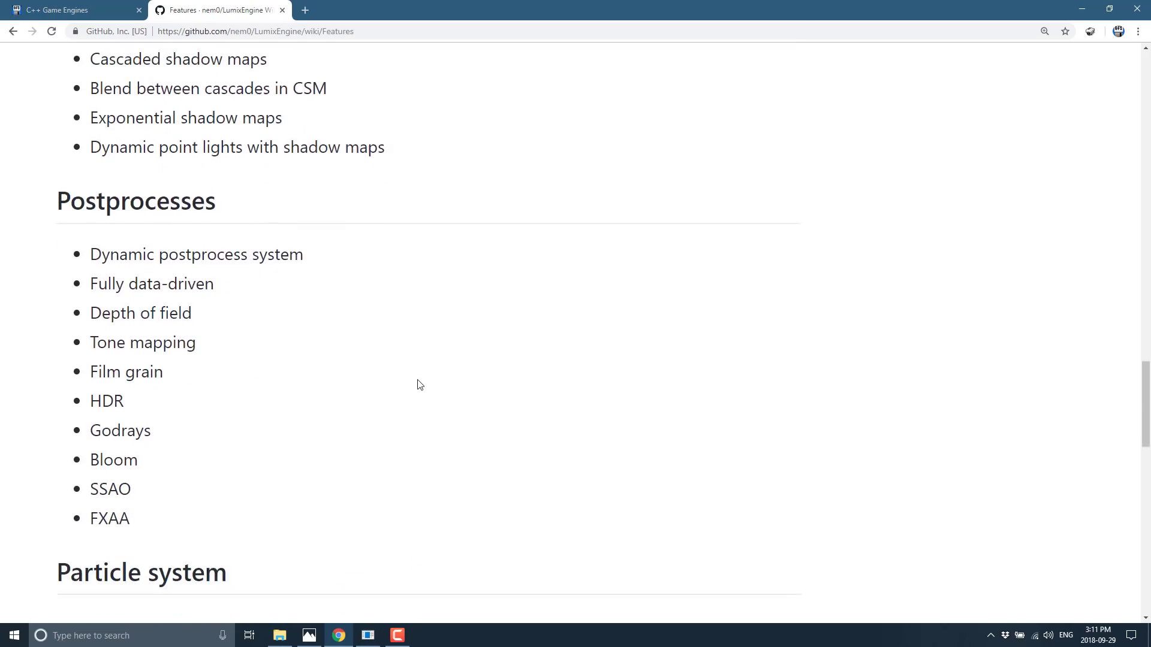
scroll(419, 385, down, 1)
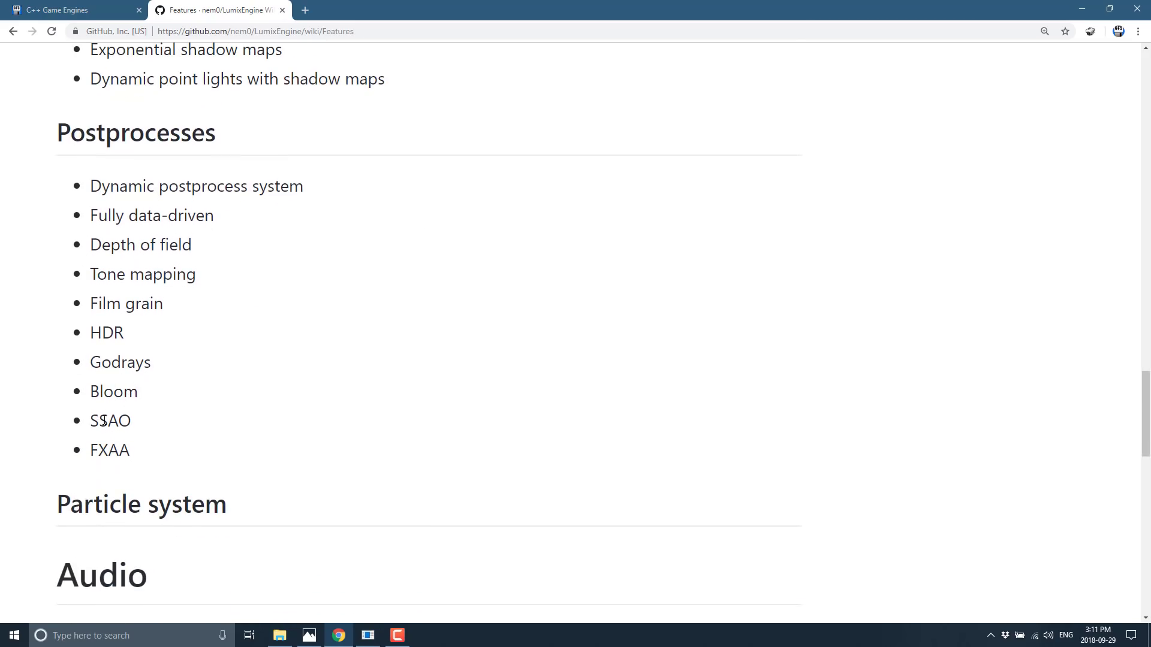
Read the Audio, Network, Scripts, Navigation and Physics sections of the Features page.
scroll(354, 416, down, 5)
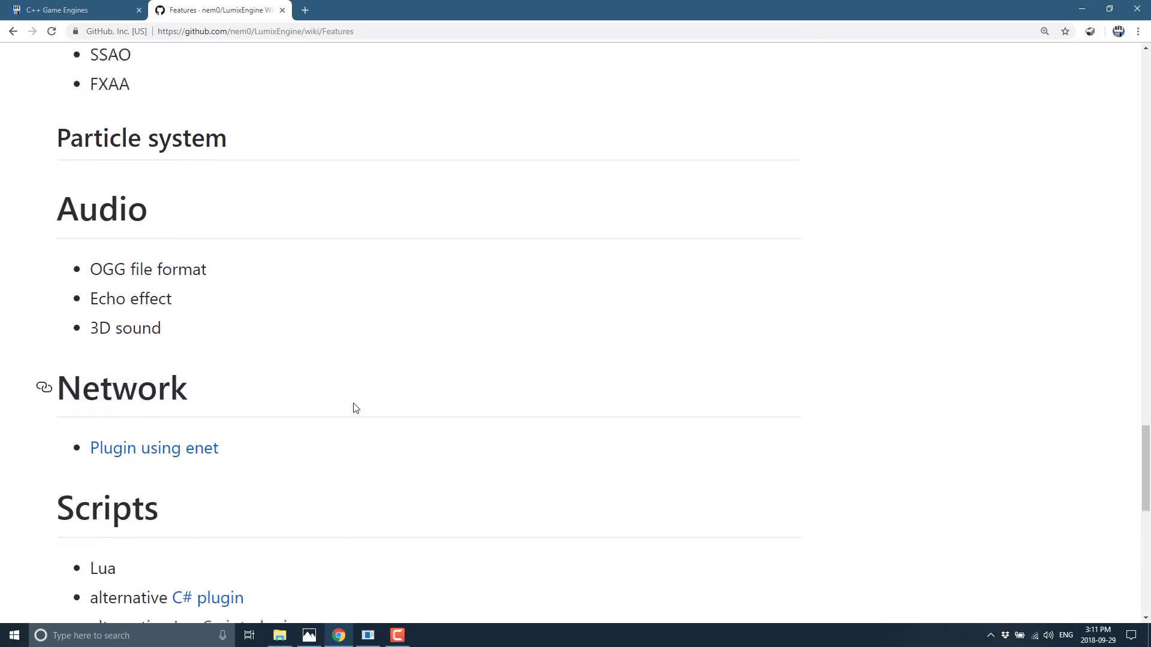
scroll(354, 408, down, 1)
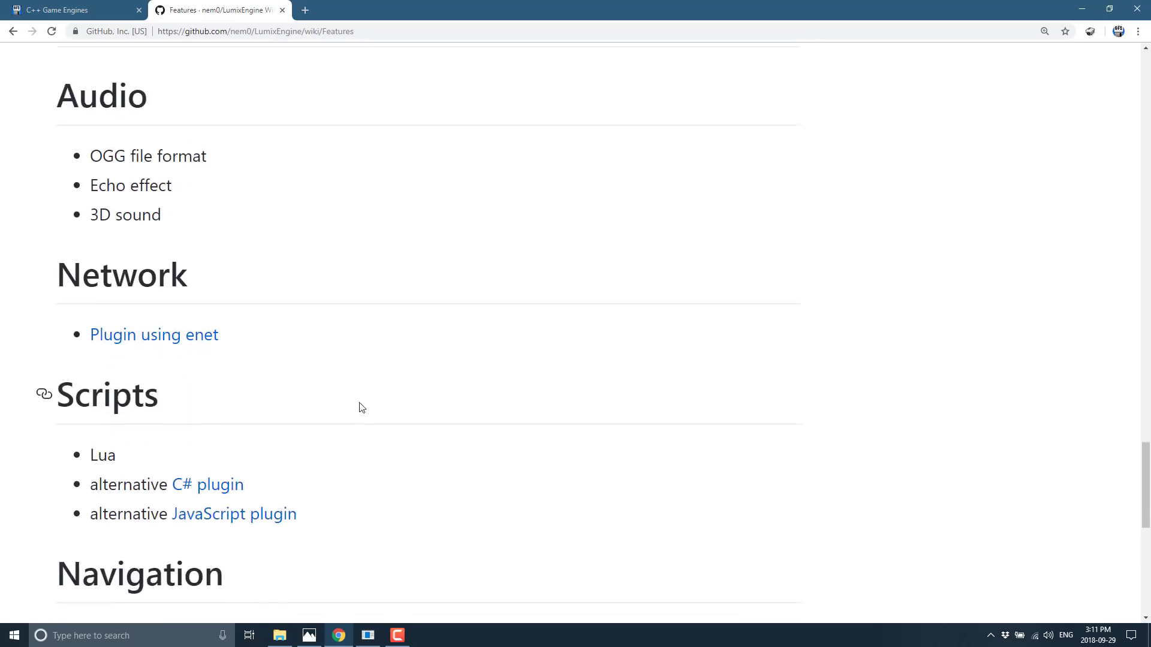
scroll(360, 406, down, 2)
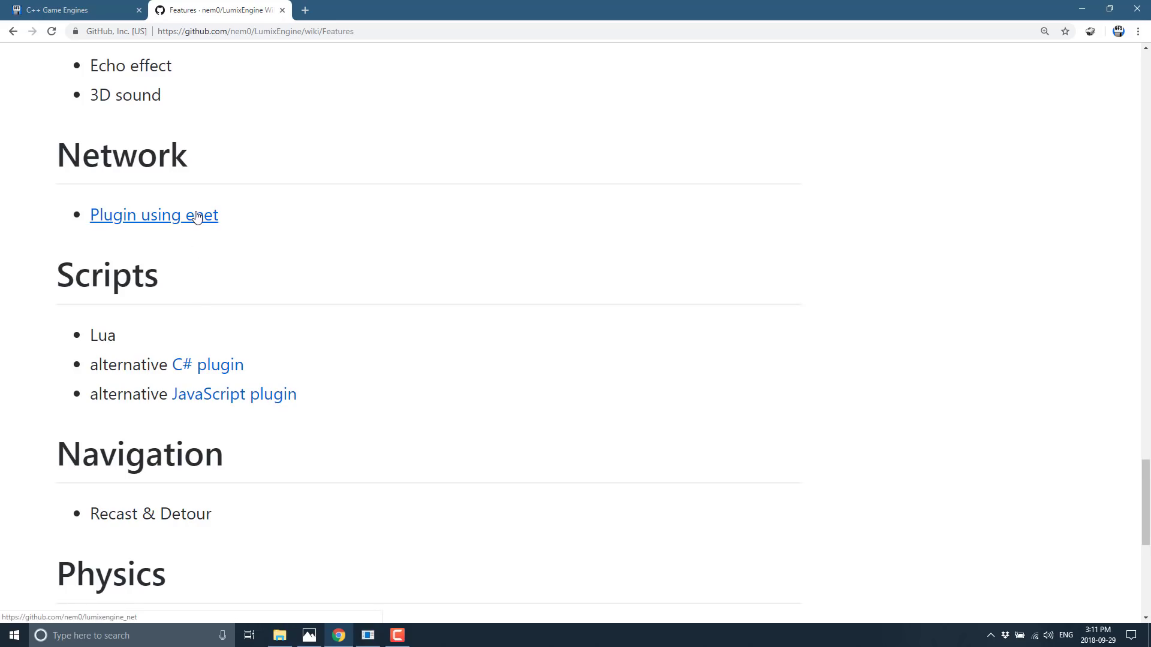
scroll(517, 324, down, 2)
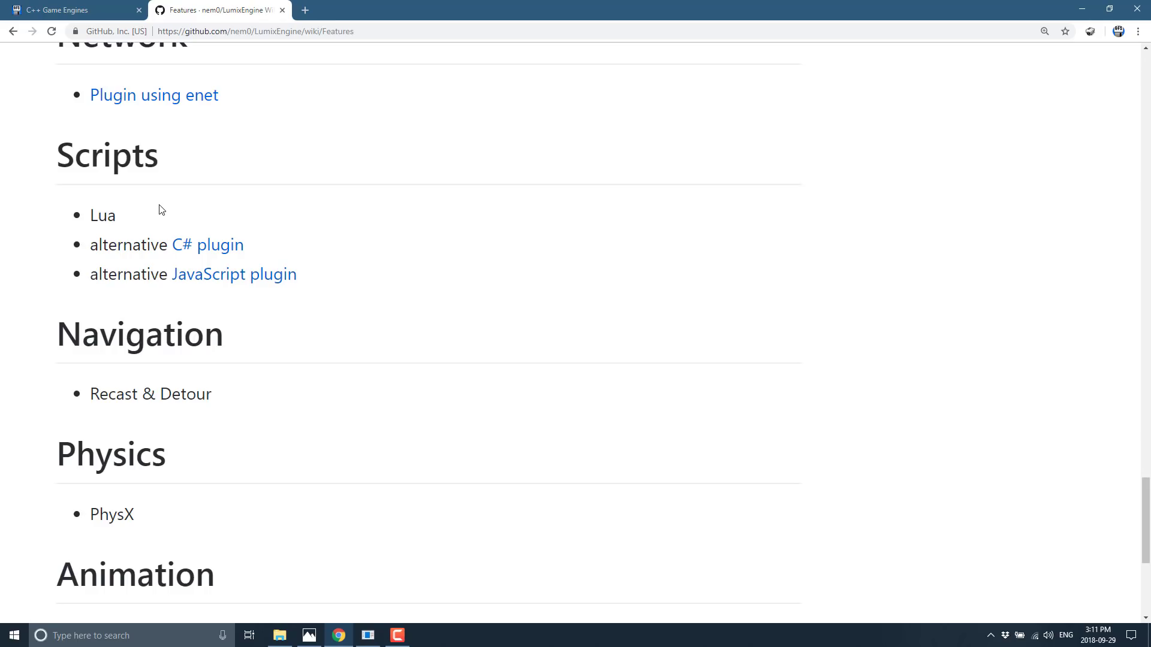
scroll(391, 314, down, 4)
Return to the README, open the Plugins page and review the existing plugins and plugin ideas.
key(alt+Left)
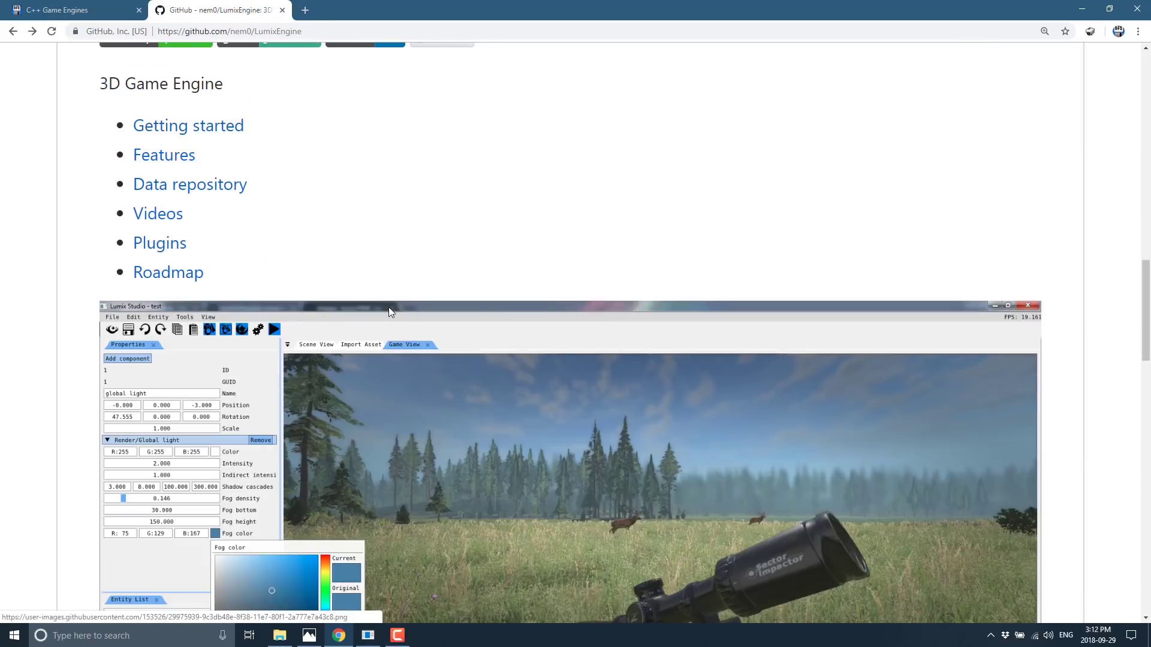
click(147, 244)
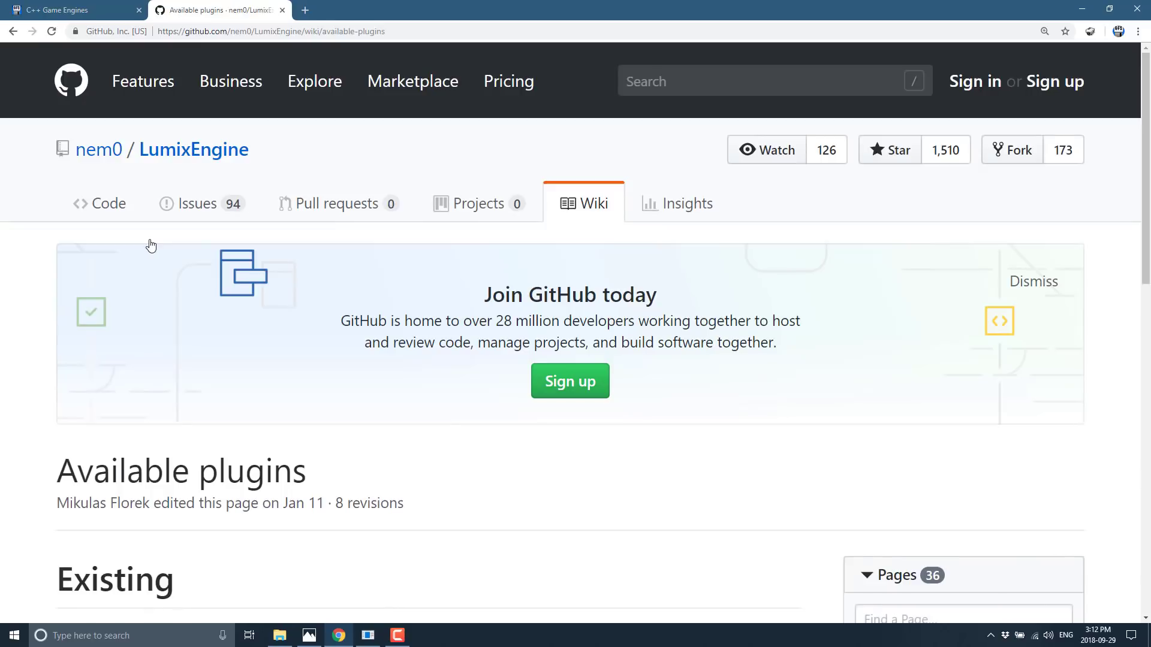
scroll(457, 270, down, 7)
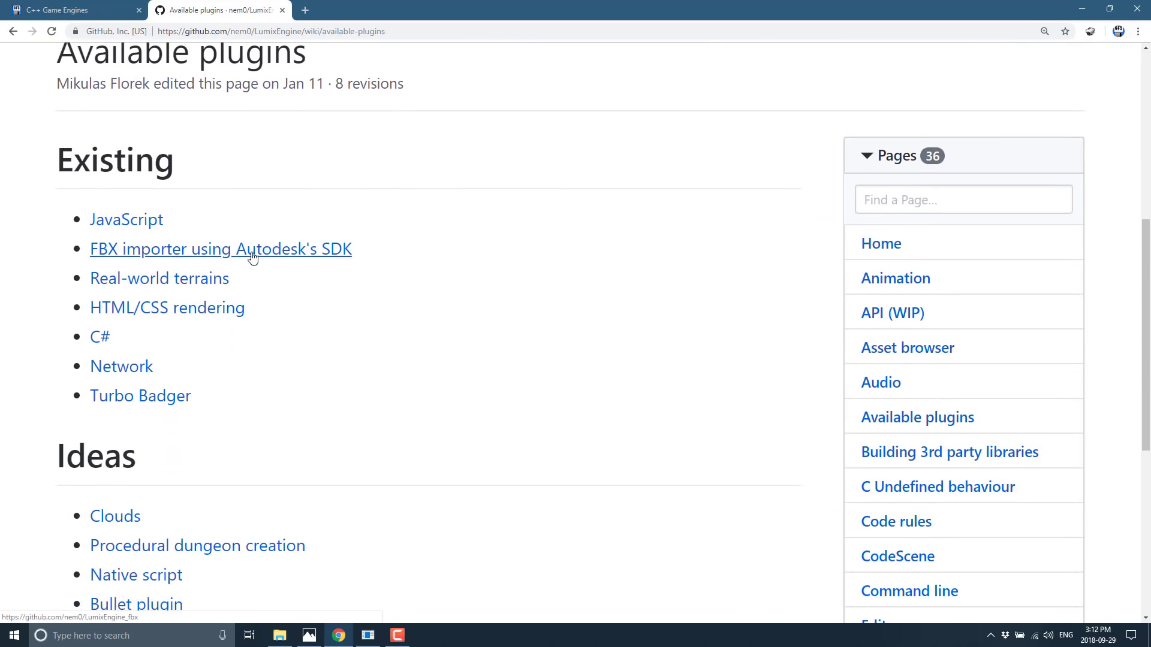
Open the Real-world terrains plugin's repository and examine the terrain screenshot and description in its README.
click(145, 291)
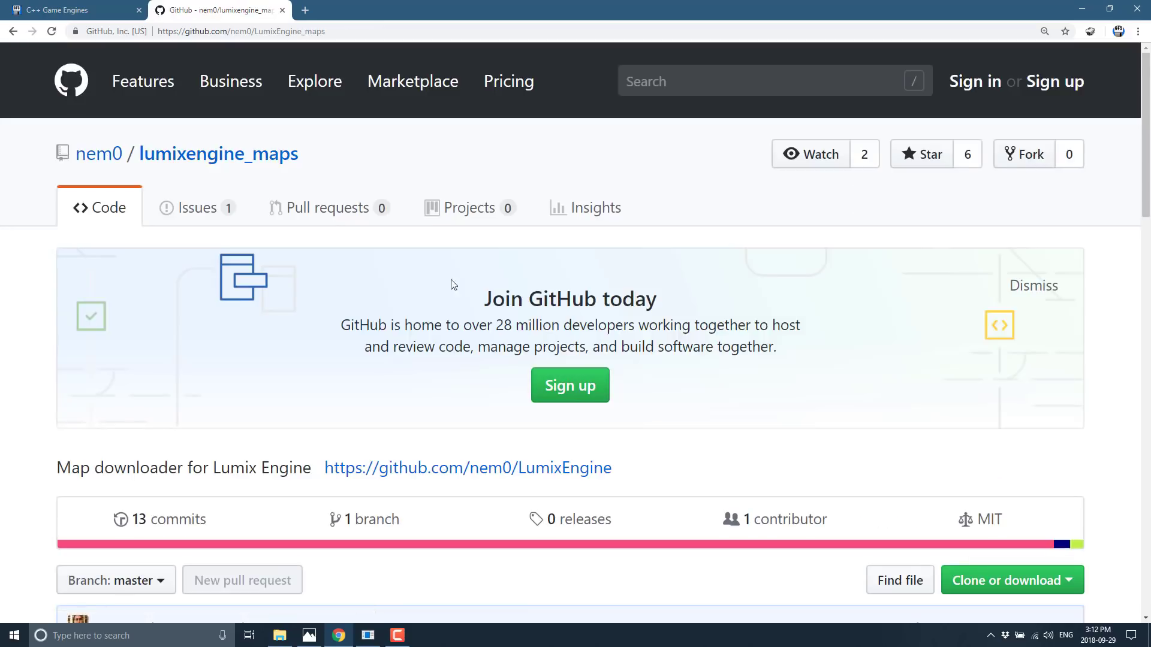
scroll(547, 307, down, 2)
scroll(548, 307, down, 10)
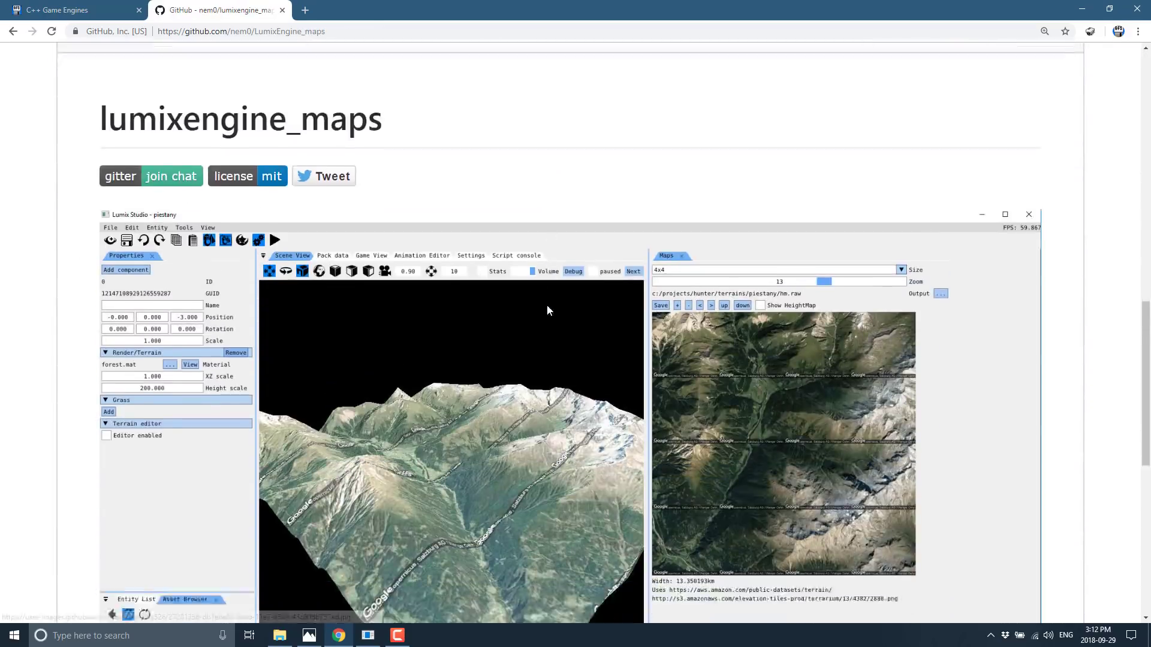
scroll(548, 311, down, 6)
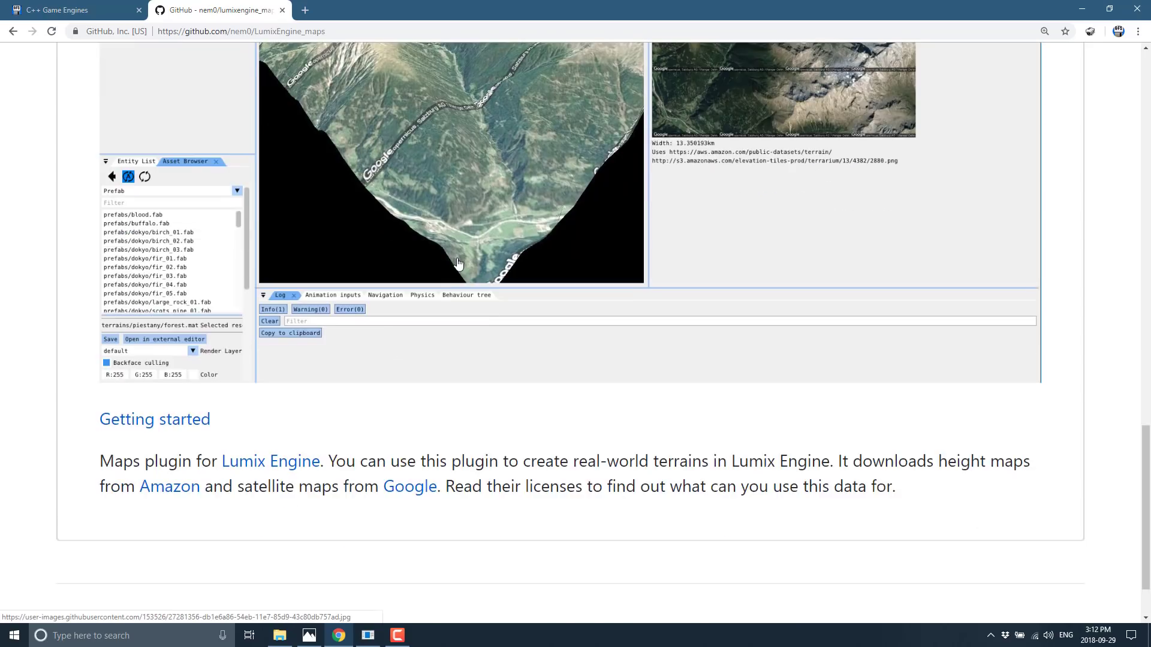
scroll(384, 453, up, 3)
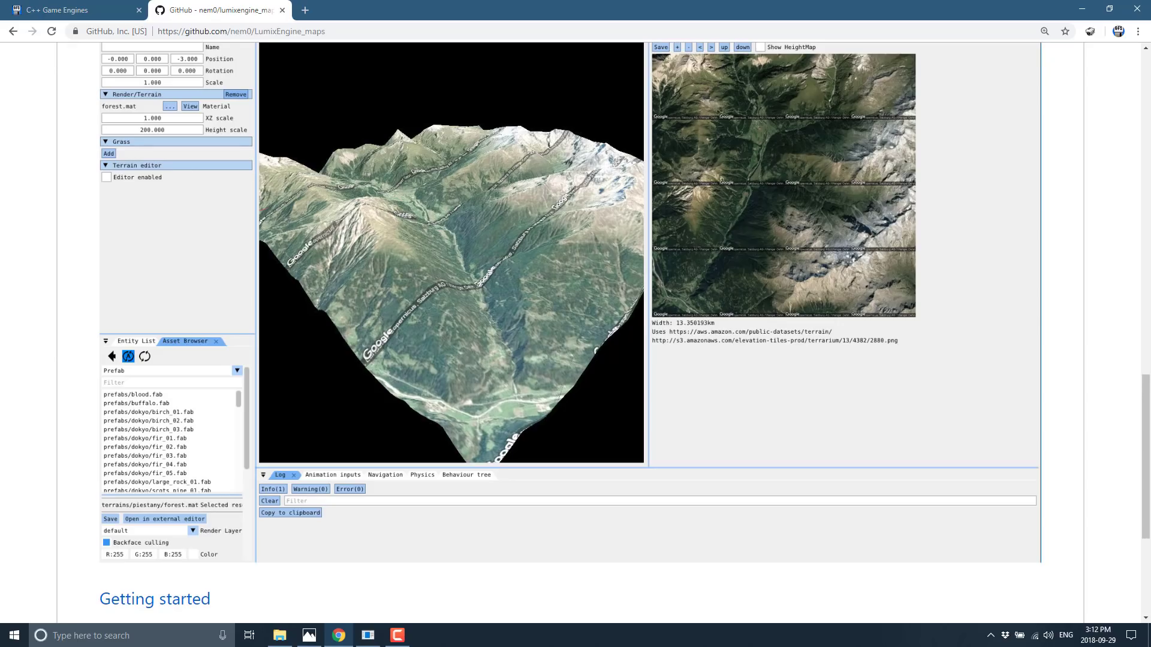
Switch to the Lumix Studio editor window with the tutorial scene.
click(370, 637)
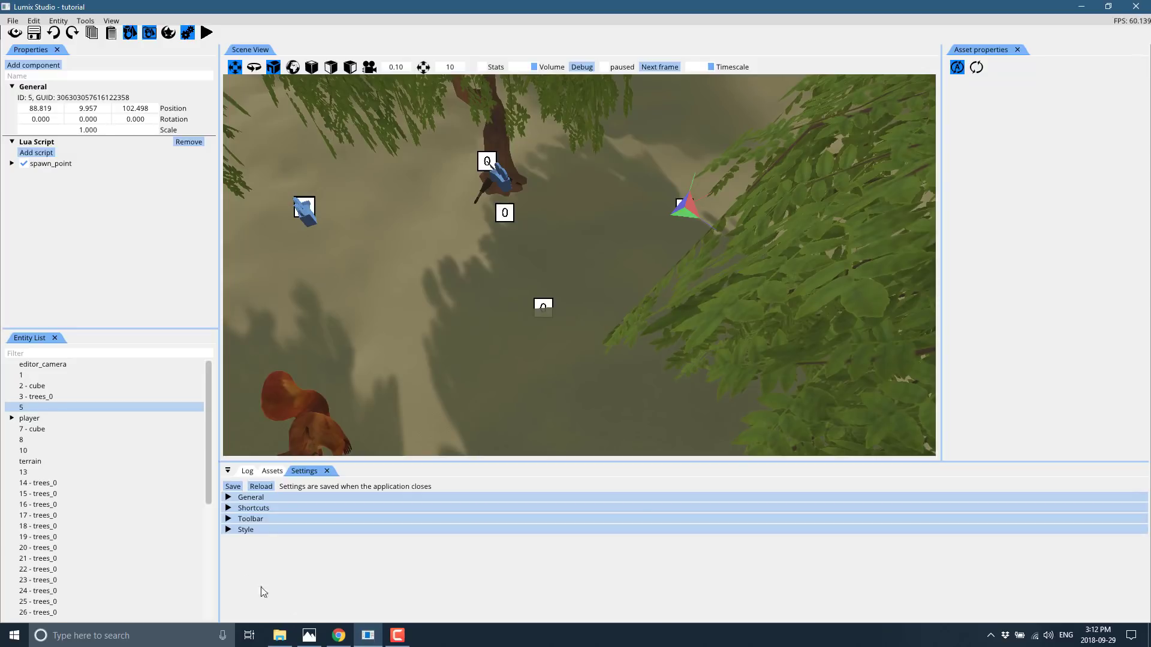
Run the tutorial scene in game mode, look around it in the Scene View, and stop the game.
right_drag(678, 261, 553, 219)
click(207, 33)
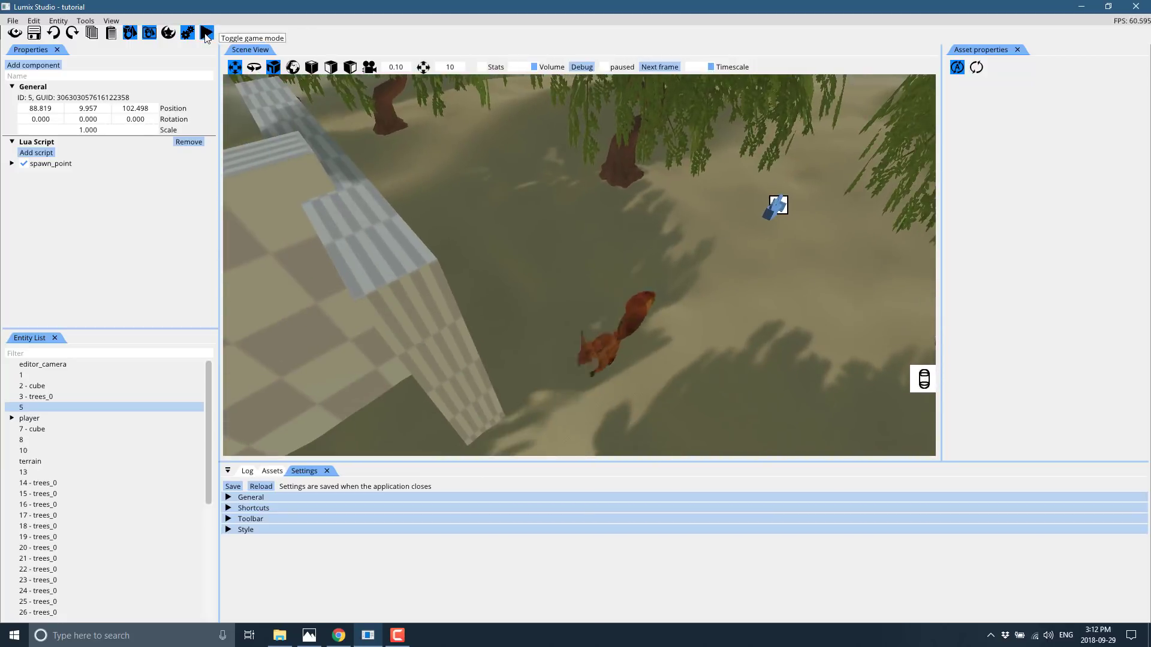
right_drag(824, 336, 360, 354)
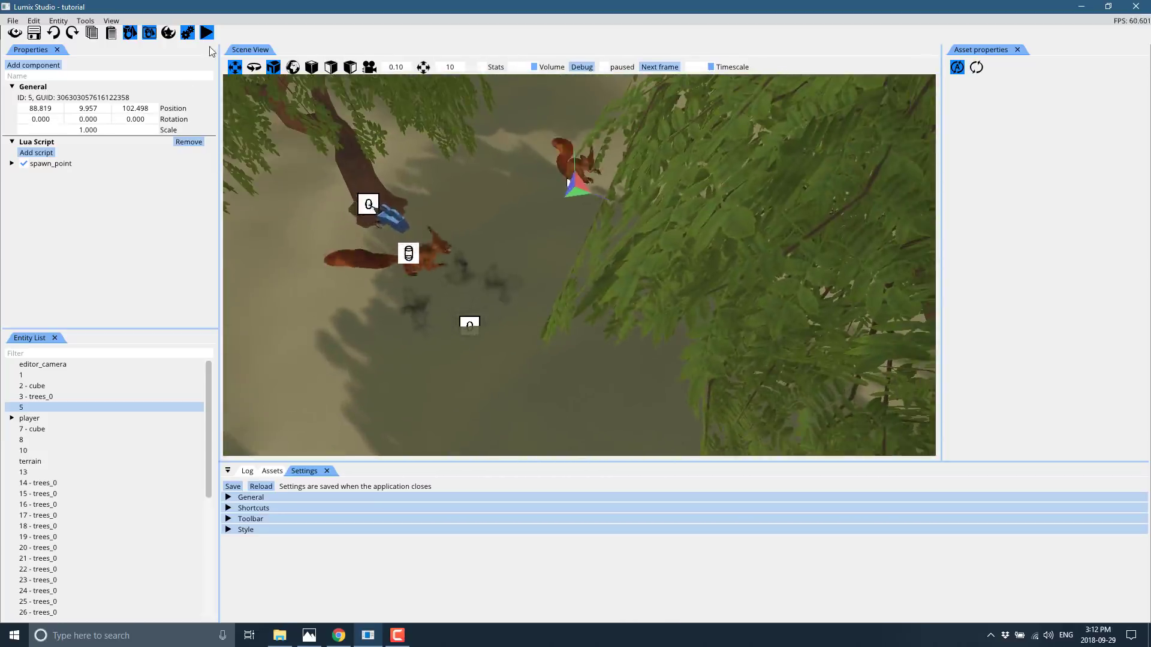
click(206, 33)
Open the Game View, detach it as a floating window and enlarge it over the Scene View.
click(111, 21)
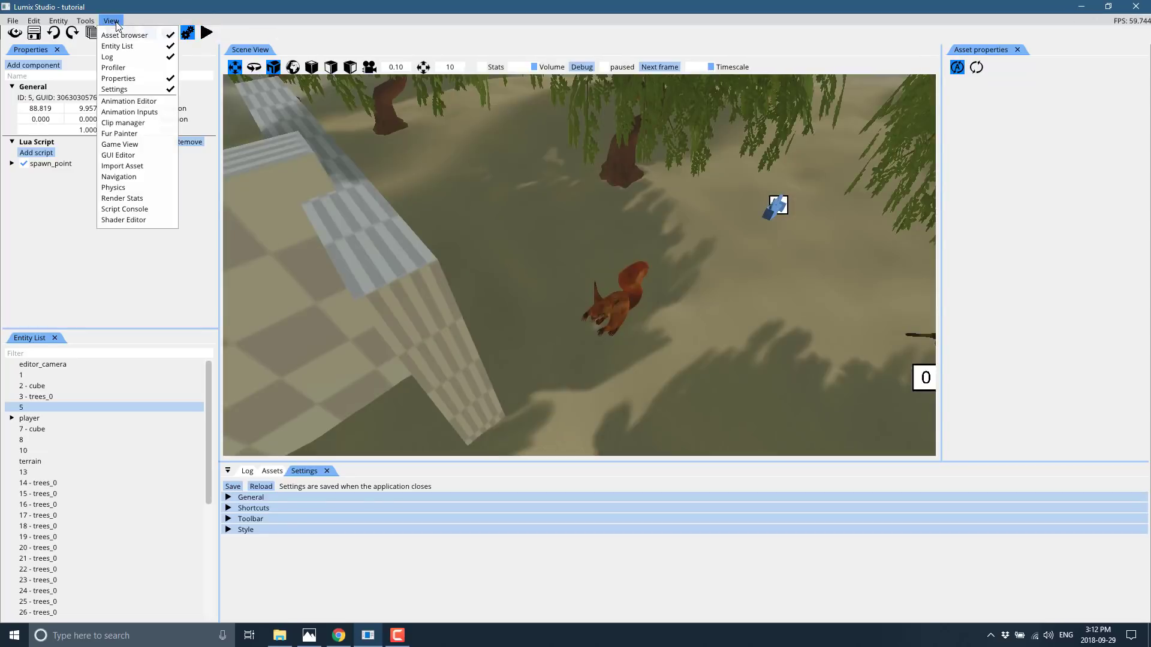
click(134, 145)
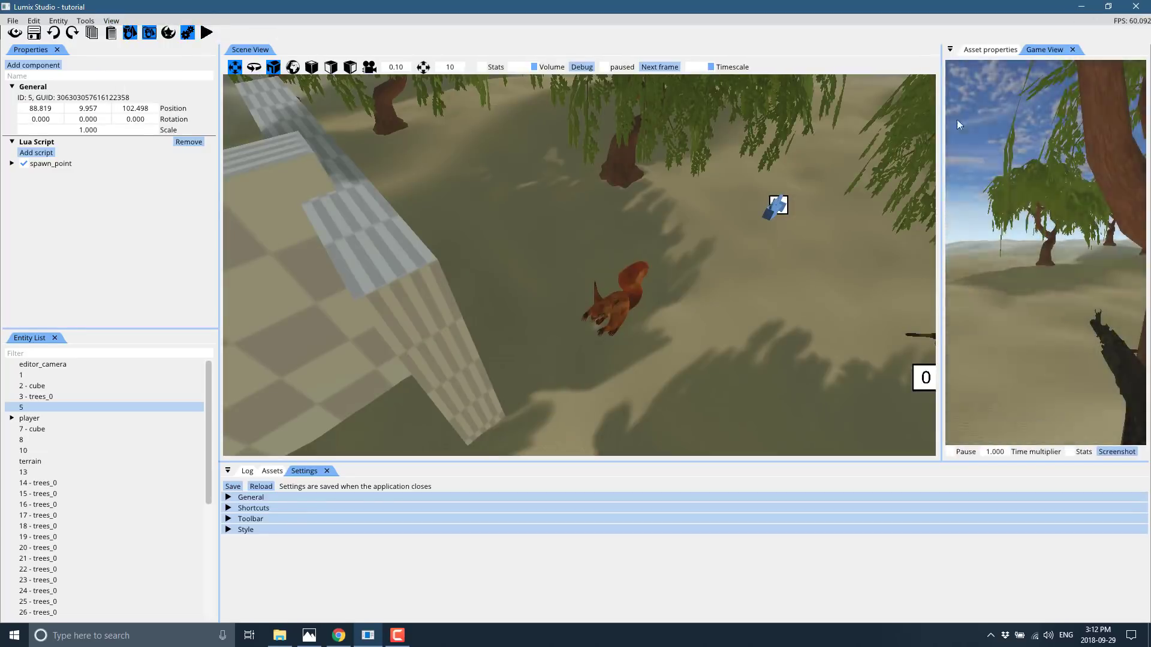
drag(1040, 53, 626, 80)
mouse_move(736, 198)
mouse_down()
mouse_move(803, 207)
mouse_move(724, 184)
mouse_up()
drag(723, 472, 1146, 523)
drag(786, 59, 627, 19)
Start game mode and play through the scene in the Game View, then release the mouse and close the Game View.
click(205, 33)
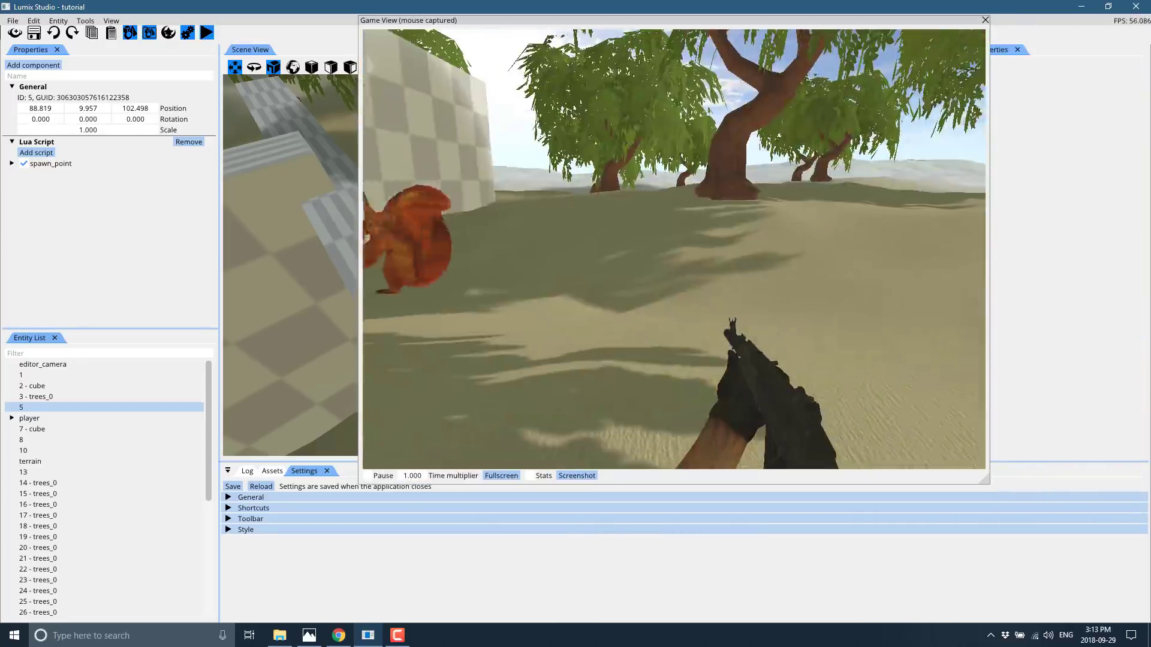
key(w)
key(w)
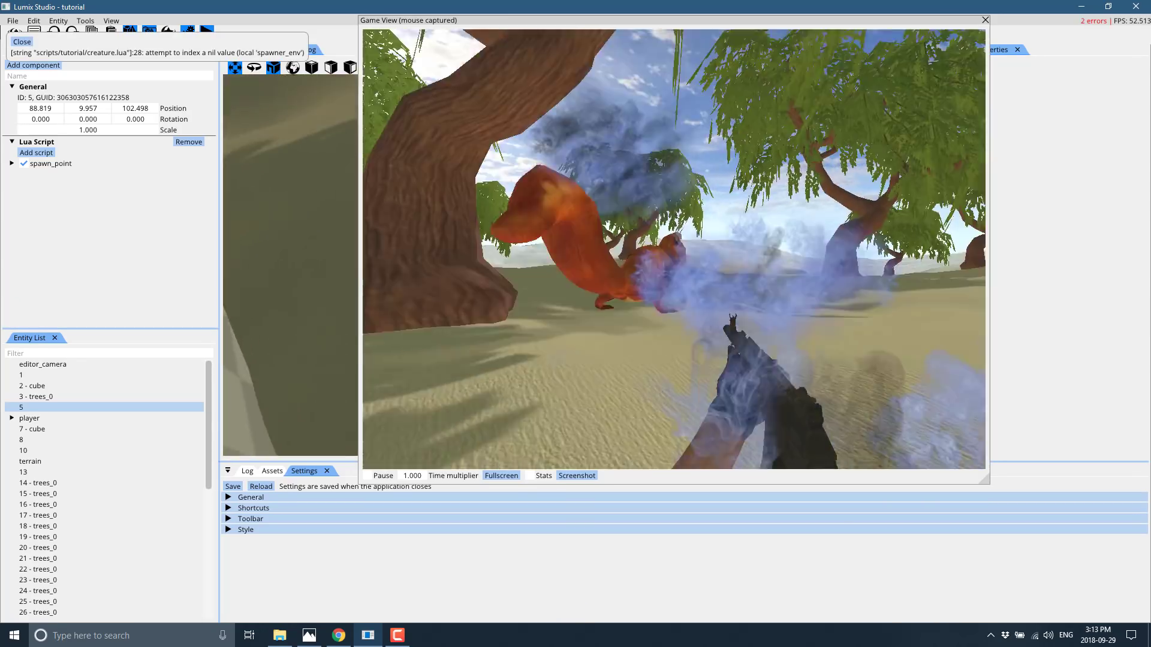
key(w)
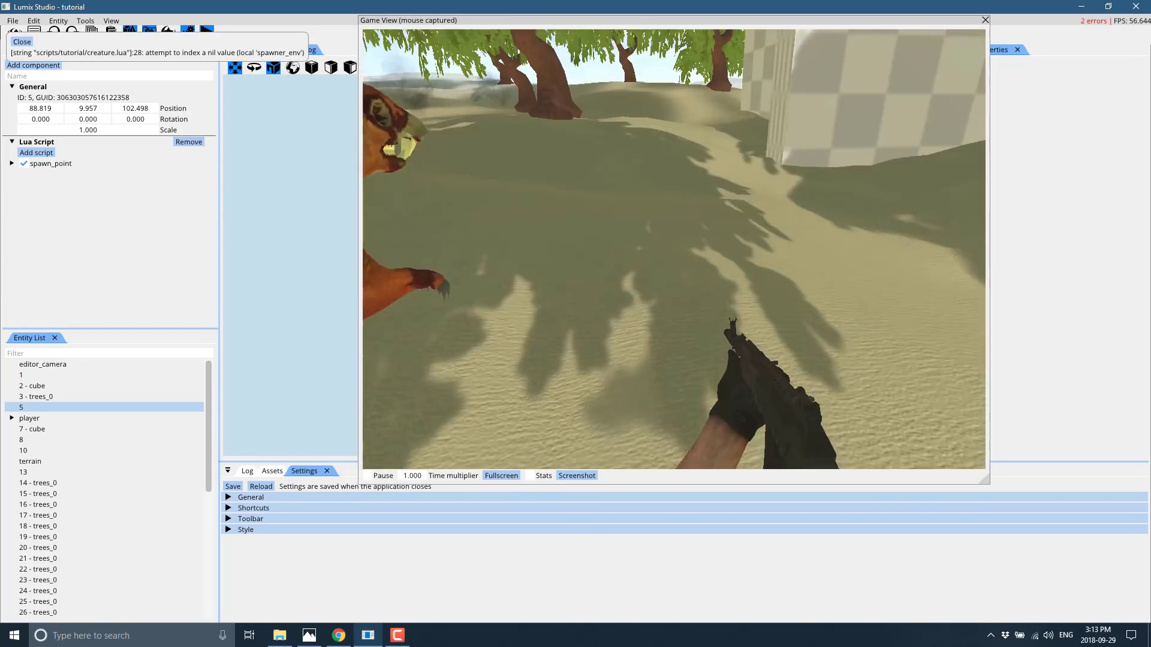
key(w)
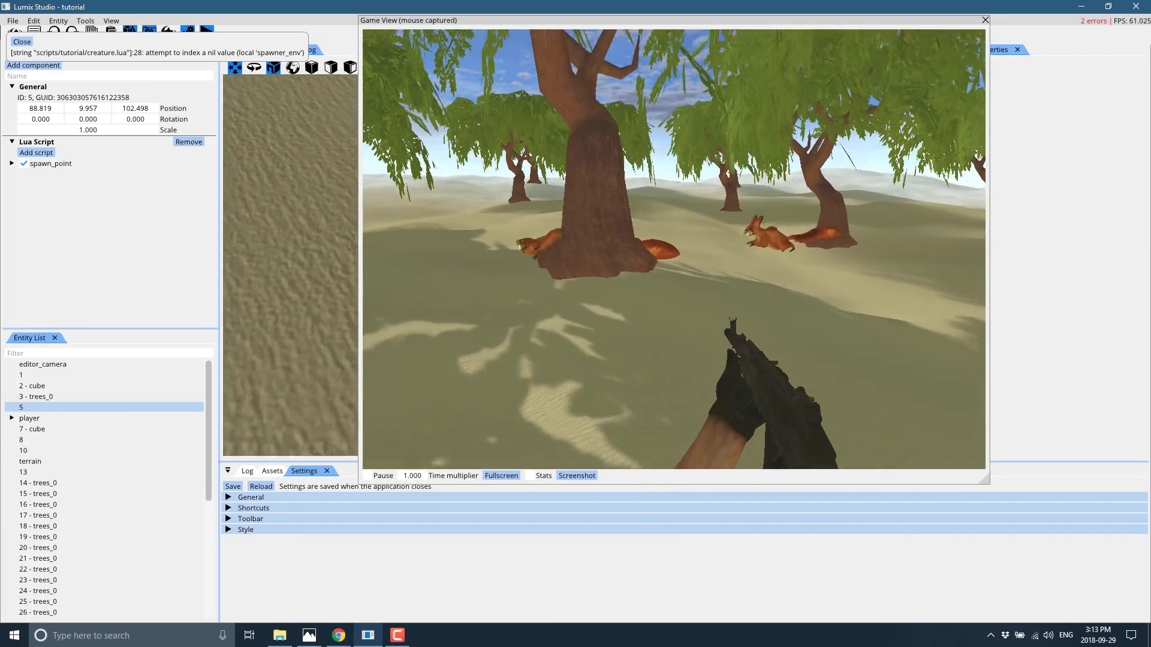
key(Escape)
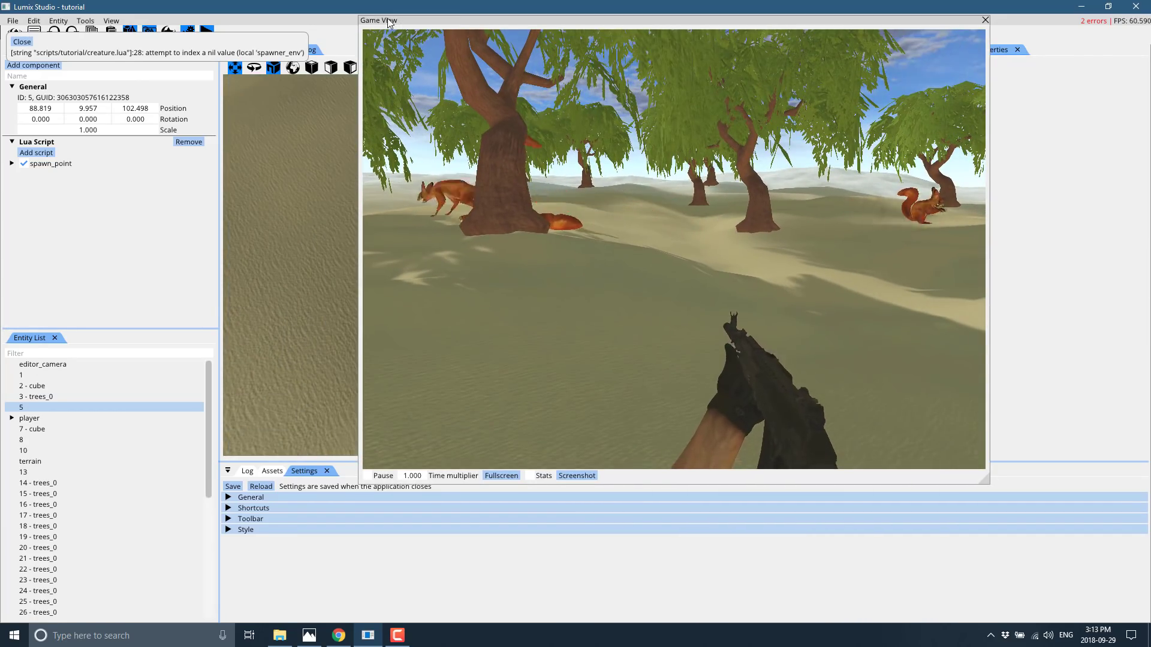
click(985, 20)
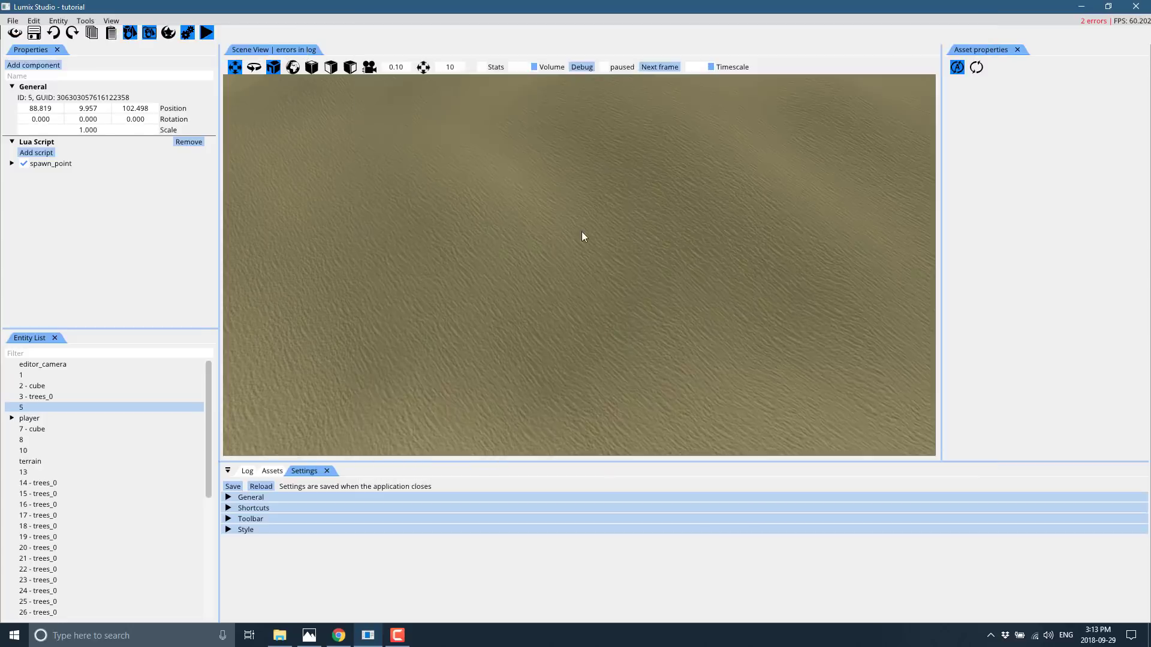
Fly the Scene View camera back among the trees while the game runs, then stop game mode.
right_drag(582, 231, 503, 177)
key(s)
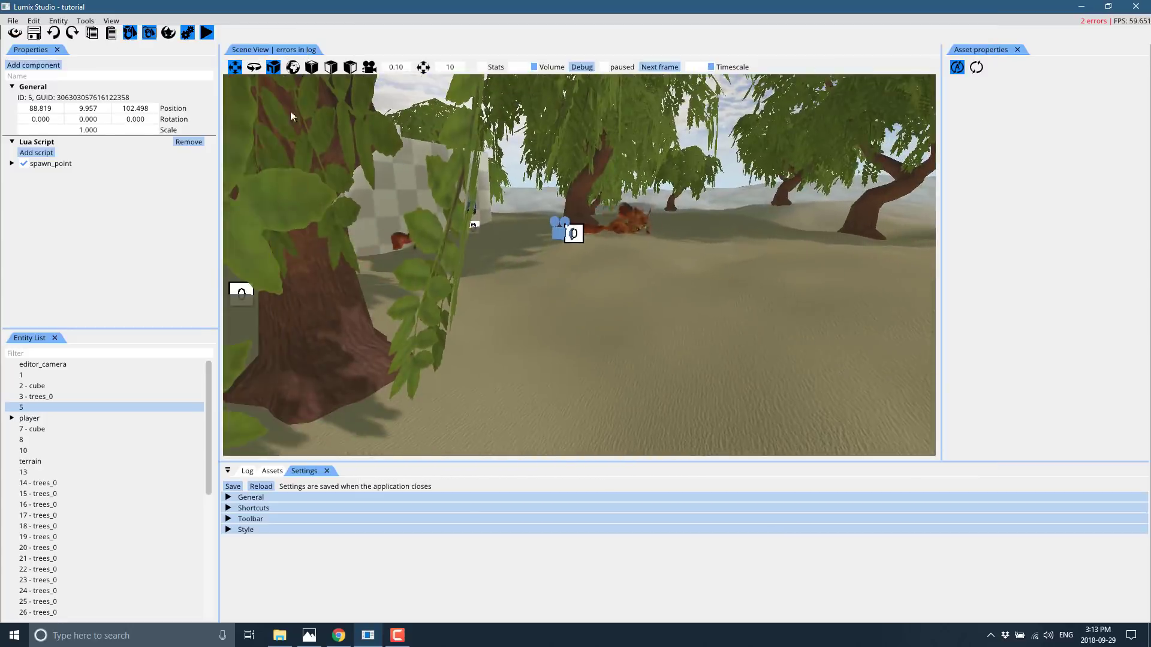
click(207, 34)
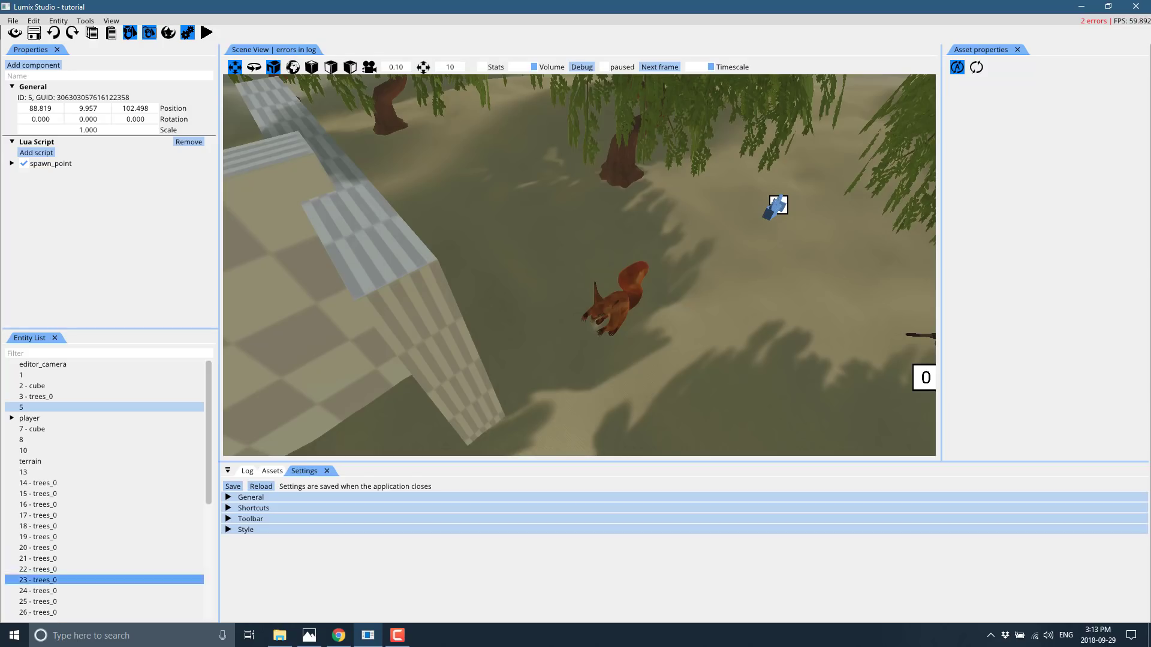
Expand the player entity's hierarchy down to the muzzle and inspect the properties of the weapon and muzzle entities.
click(30, 418)
click(11, 418)
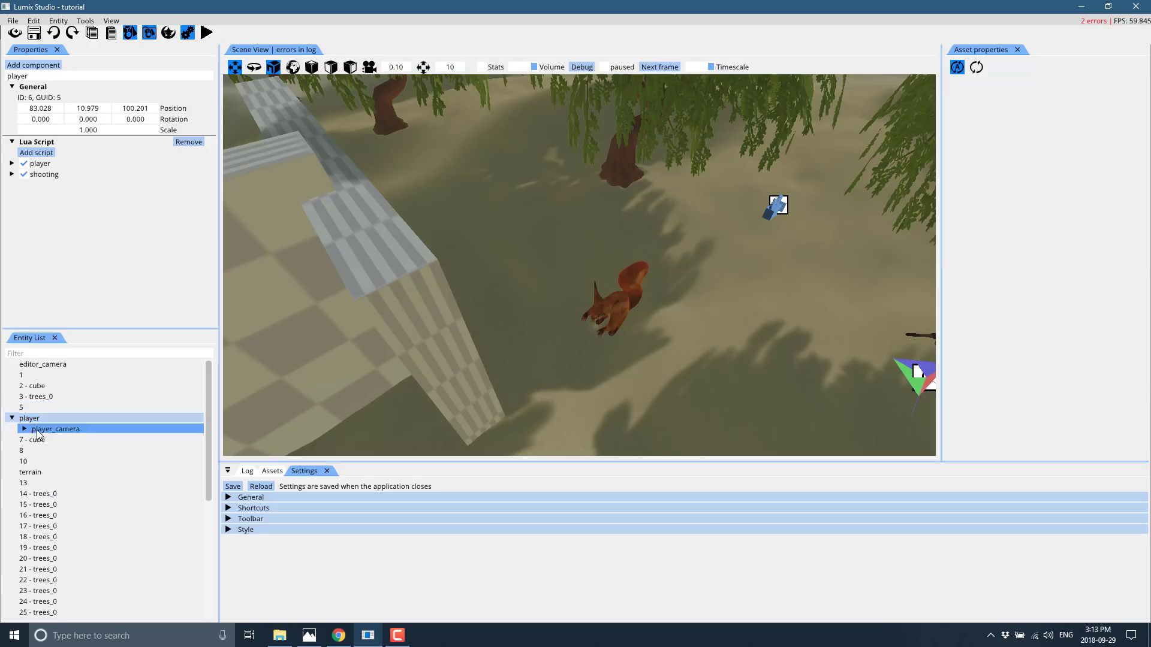
click(25, 429)
click(24, 429)
click(40, 439)
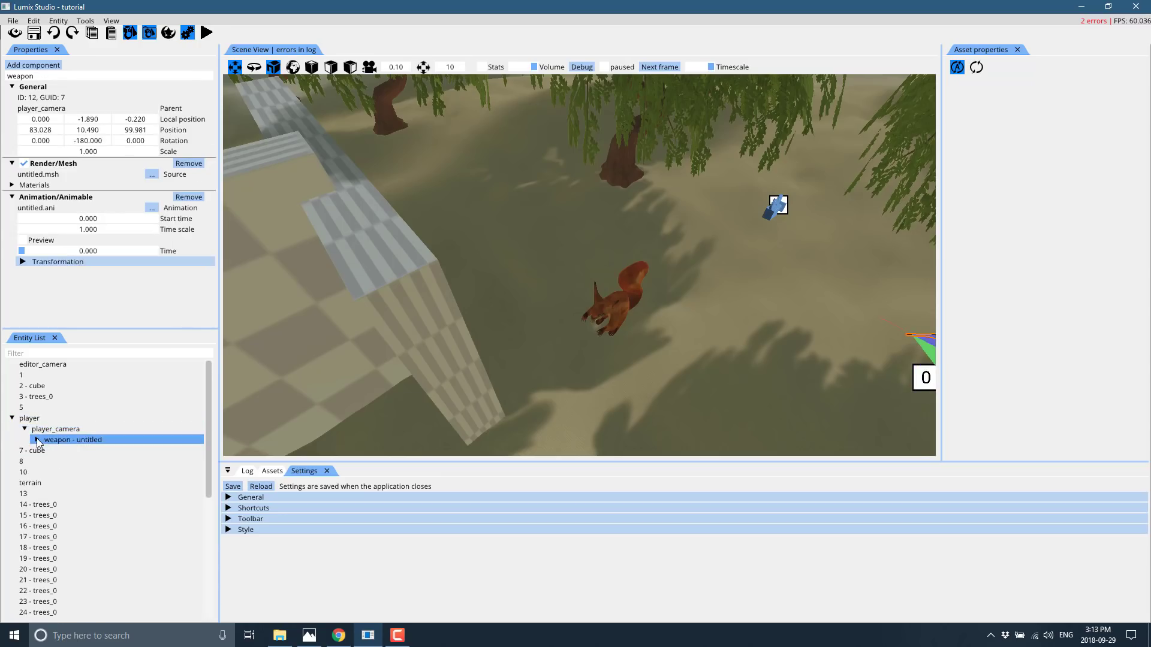
click(37, 440)
click(53, 450)
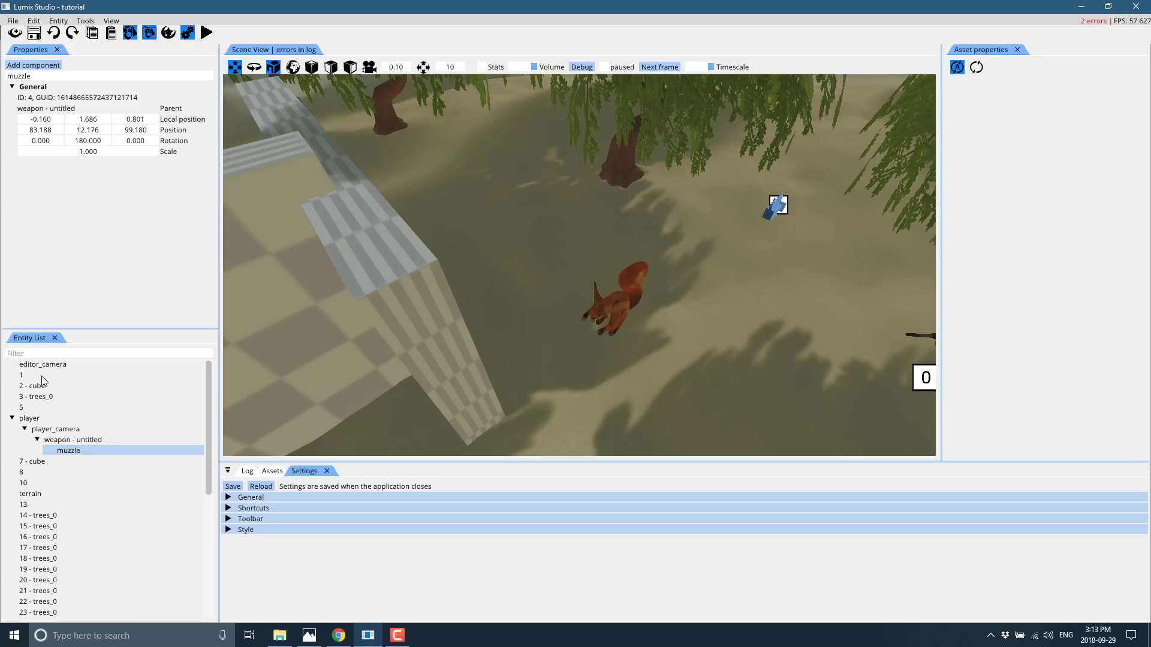
Return to the player entity and expand its player and shooting Lua scripts to examine their properties.
click(55, 432)
click(36, 419)
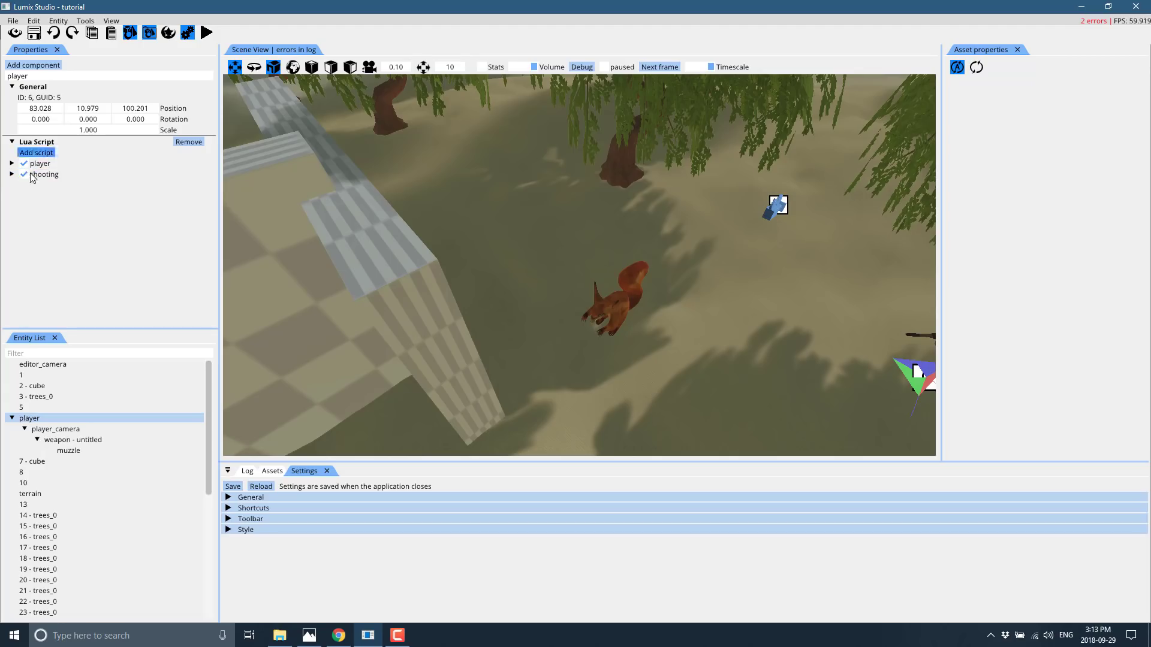
click(9, 166)
click(10, 164)
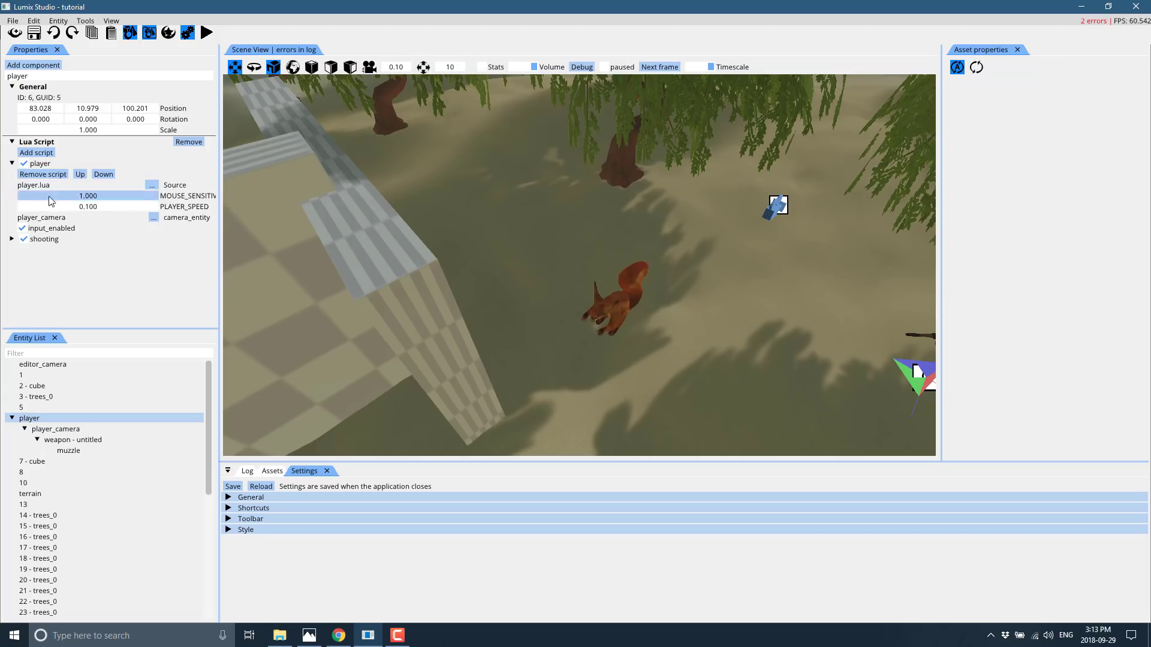
click(12, 239)
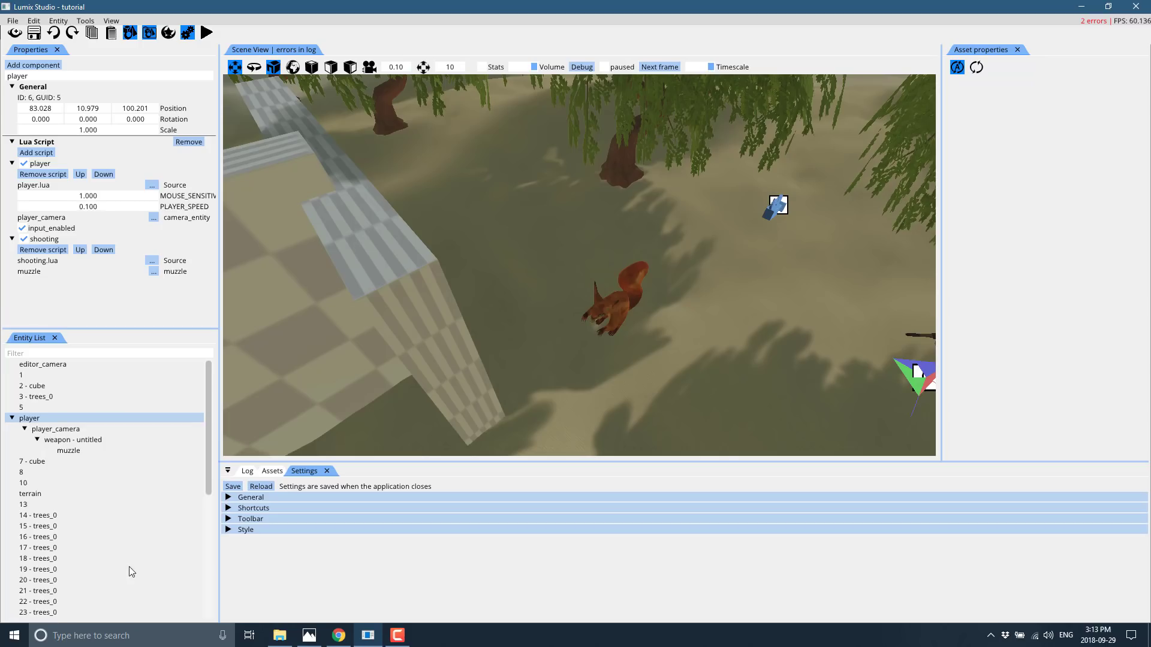
Select the squirrel-anim entity and open its creature.lua script from the scripts/tutorial assets in the external editor.
scroll(126, 555, down, 7)
click(68, 614)
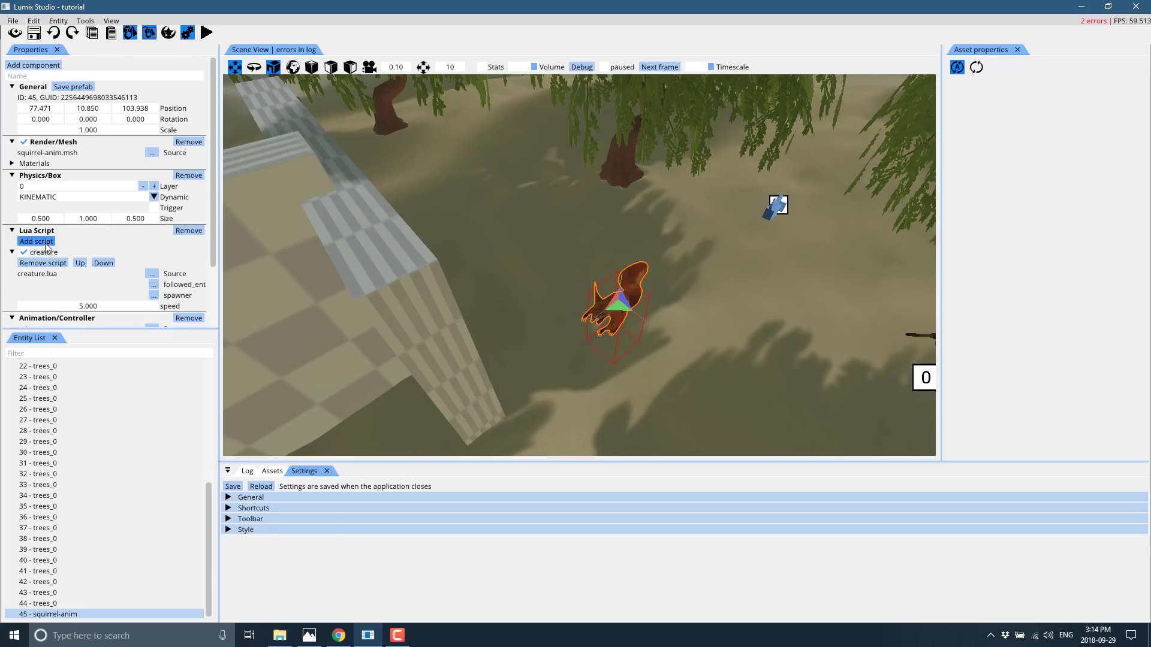
click(271, 472)
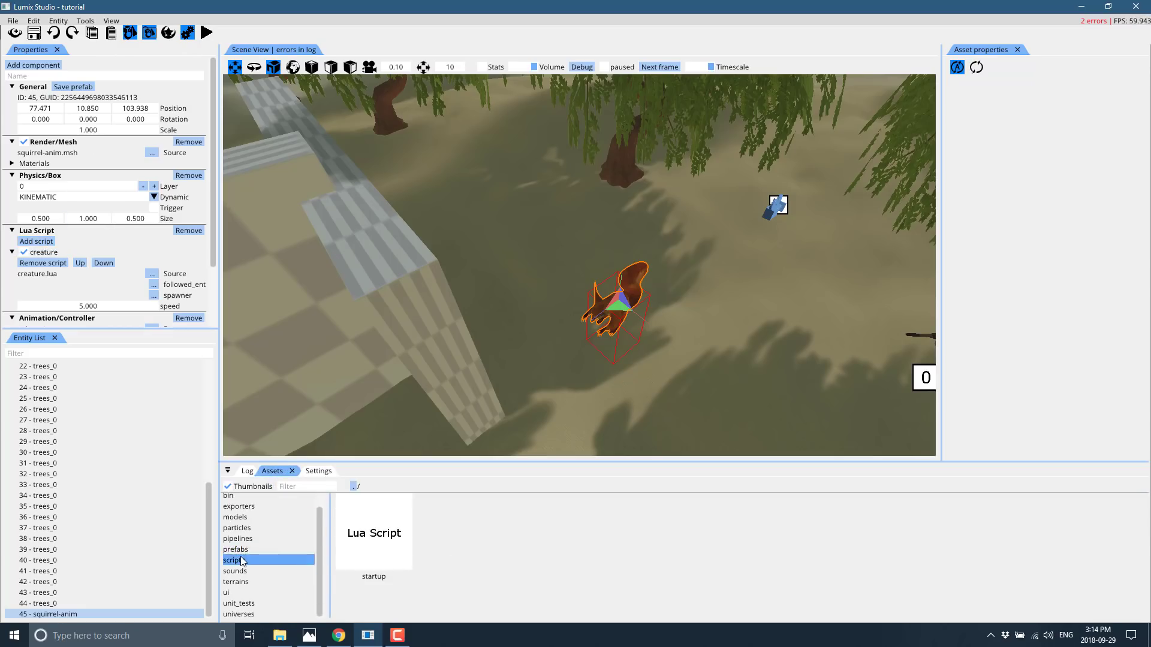
click(292, 560)
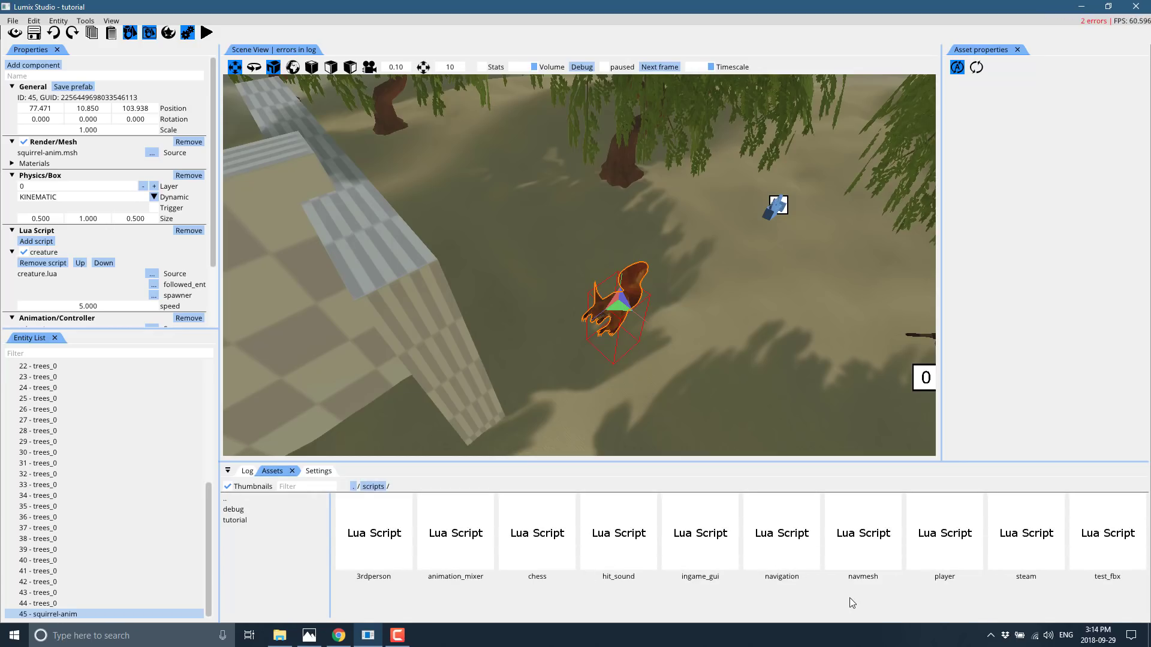
click(252, 520)
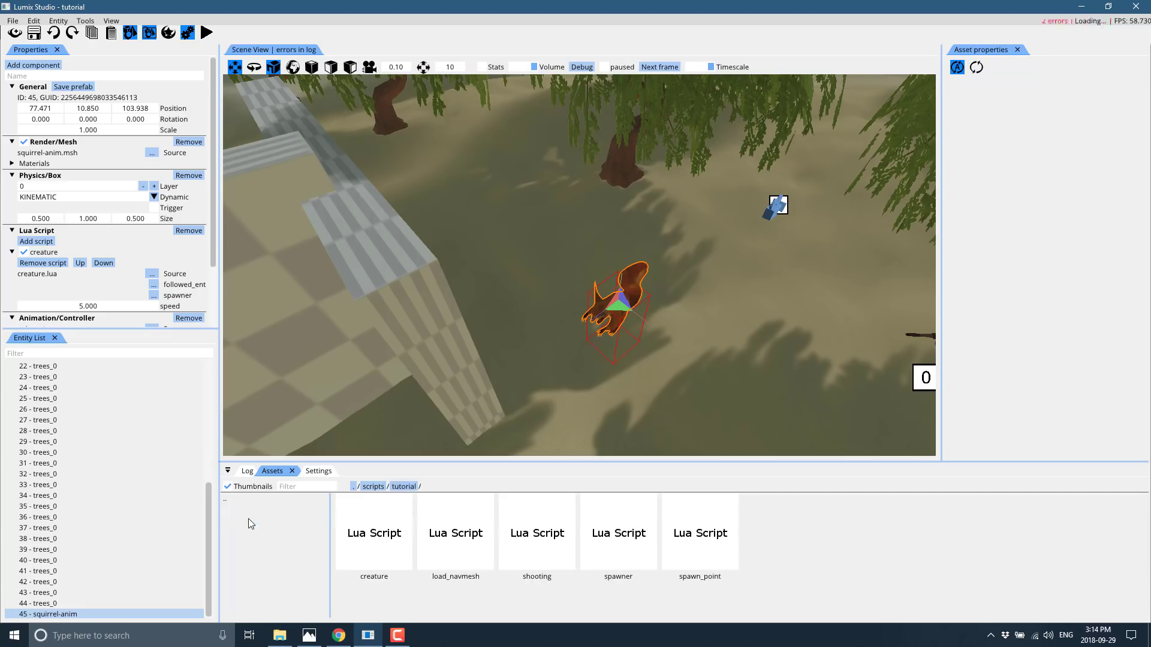
click(377, 536)
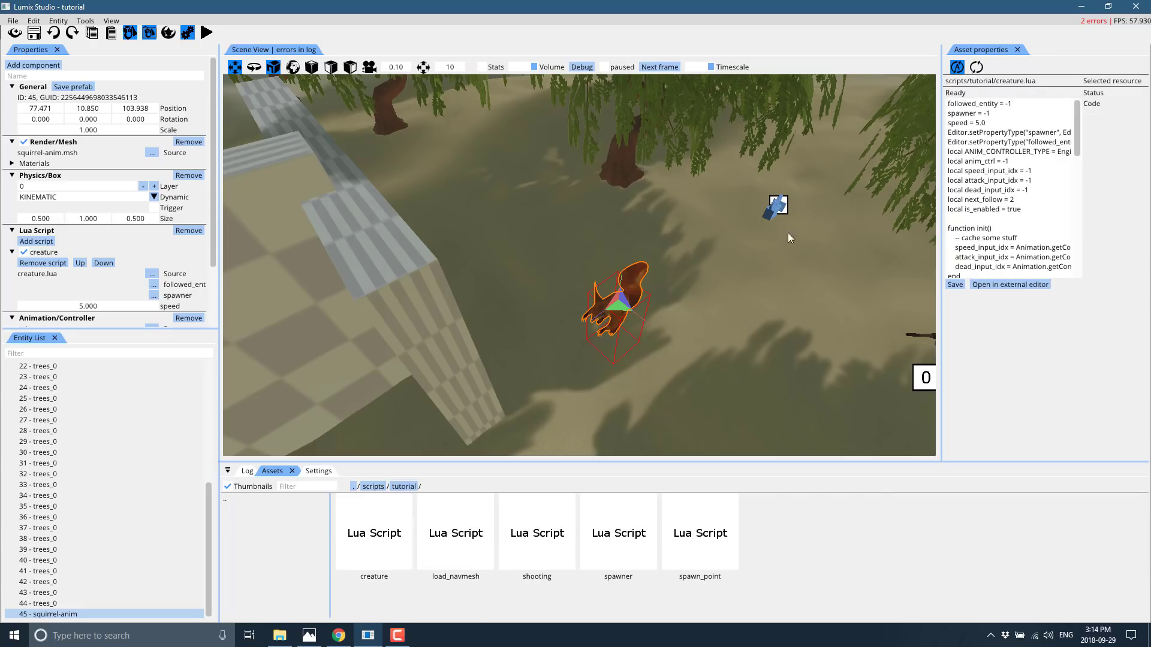
click(1023, 287)
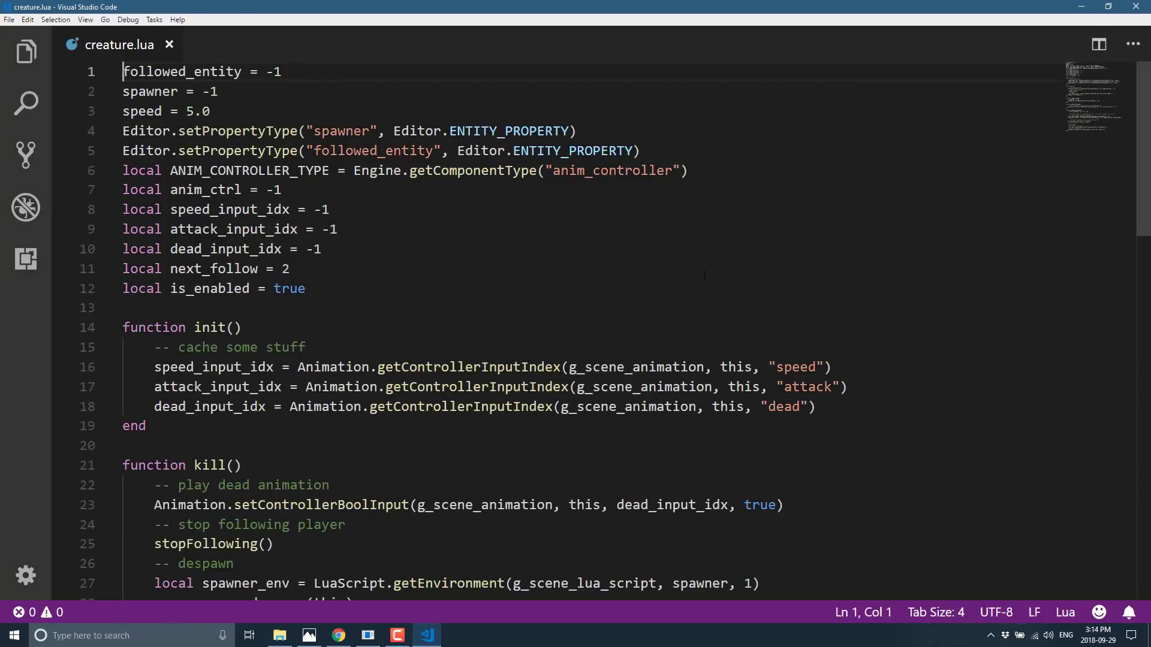
Read through the functions in creature.lua down to the navigation code in update, then close the code editor.
scroll(705, 275, down, 2)
scroll(705, 275, down, 1)
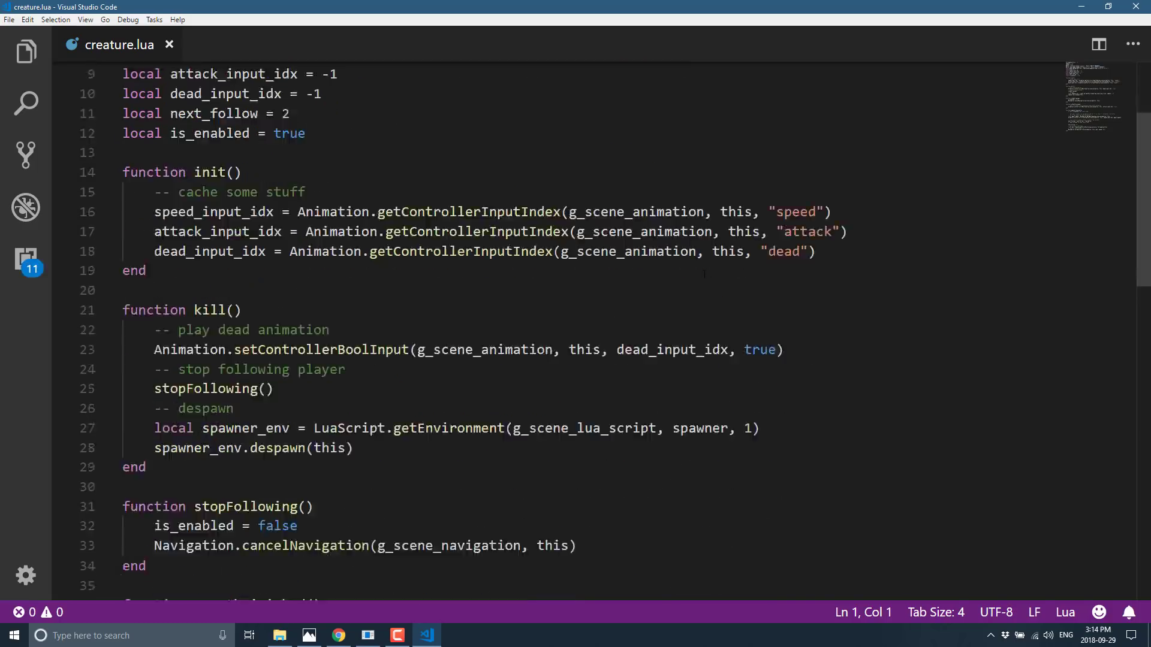
scroll(705, 275, down, 11)
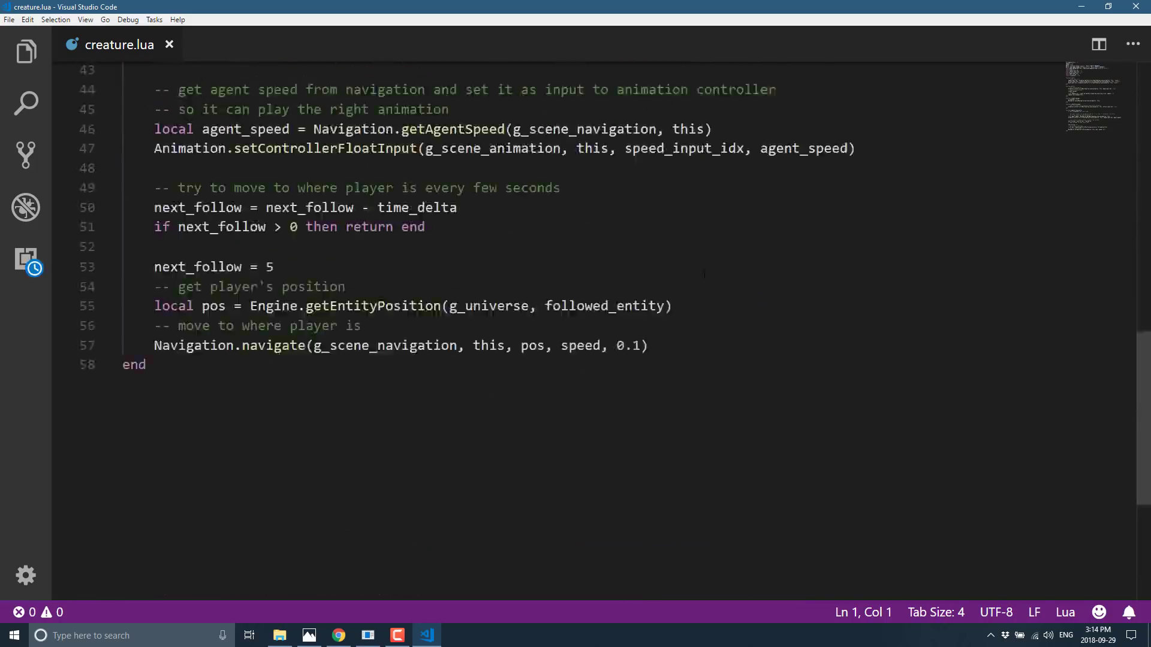
scroll(705, 274, up, 14)
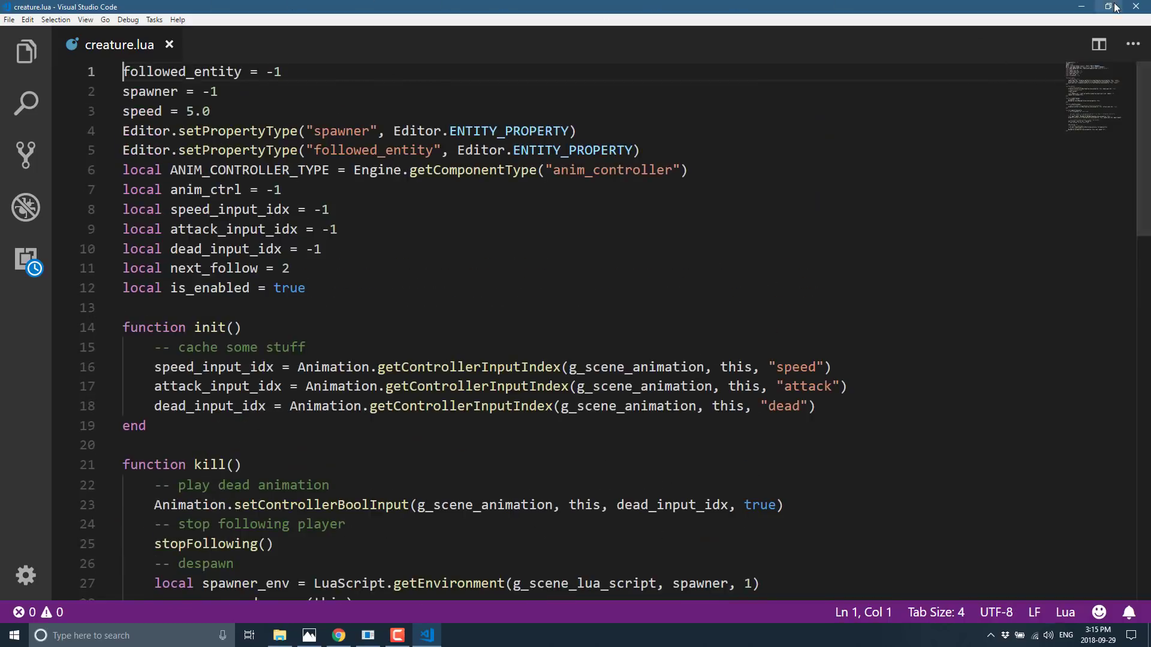
scroll(350, 242, down, 10)
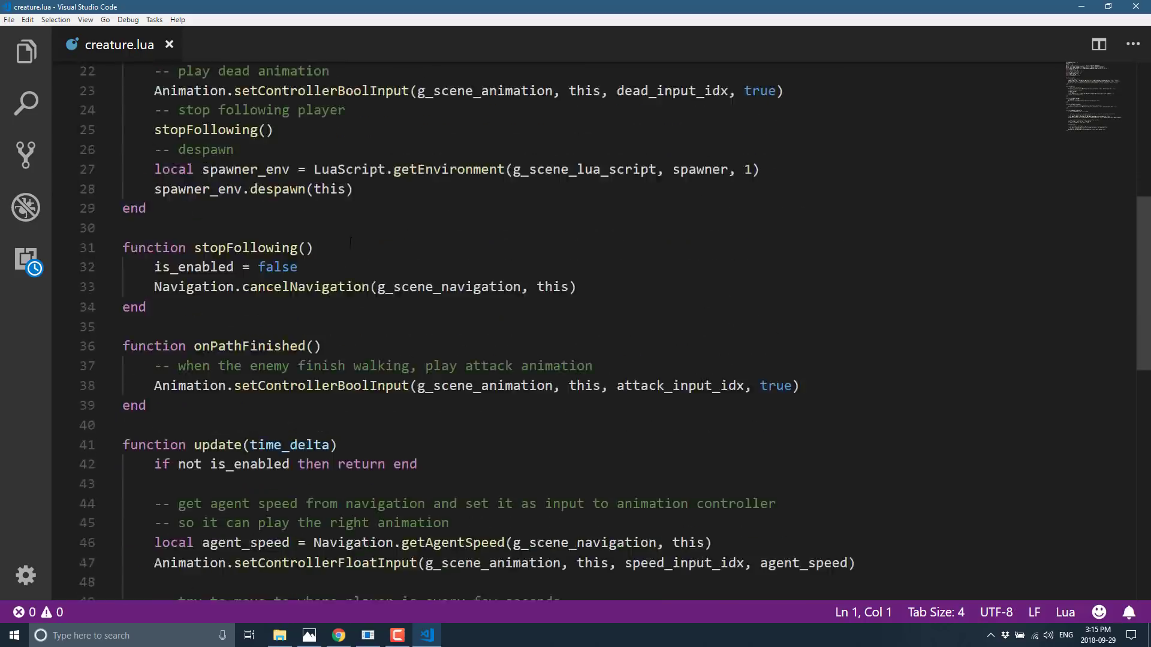
scroll(647, 307, down, 4)
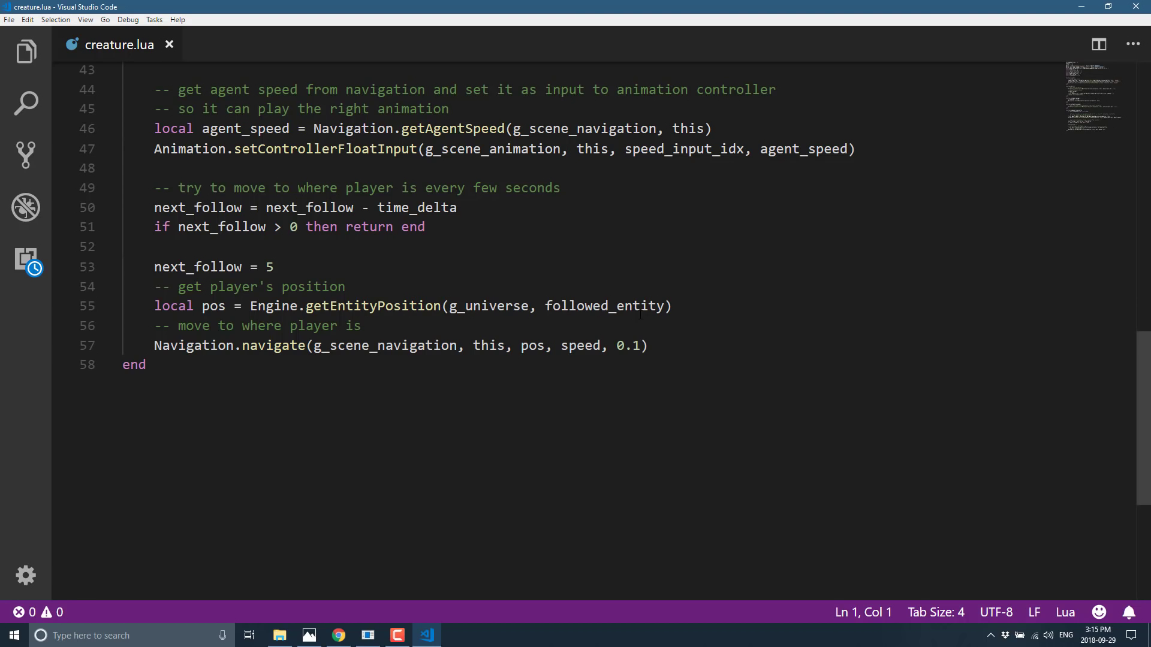
click(1132, 5)
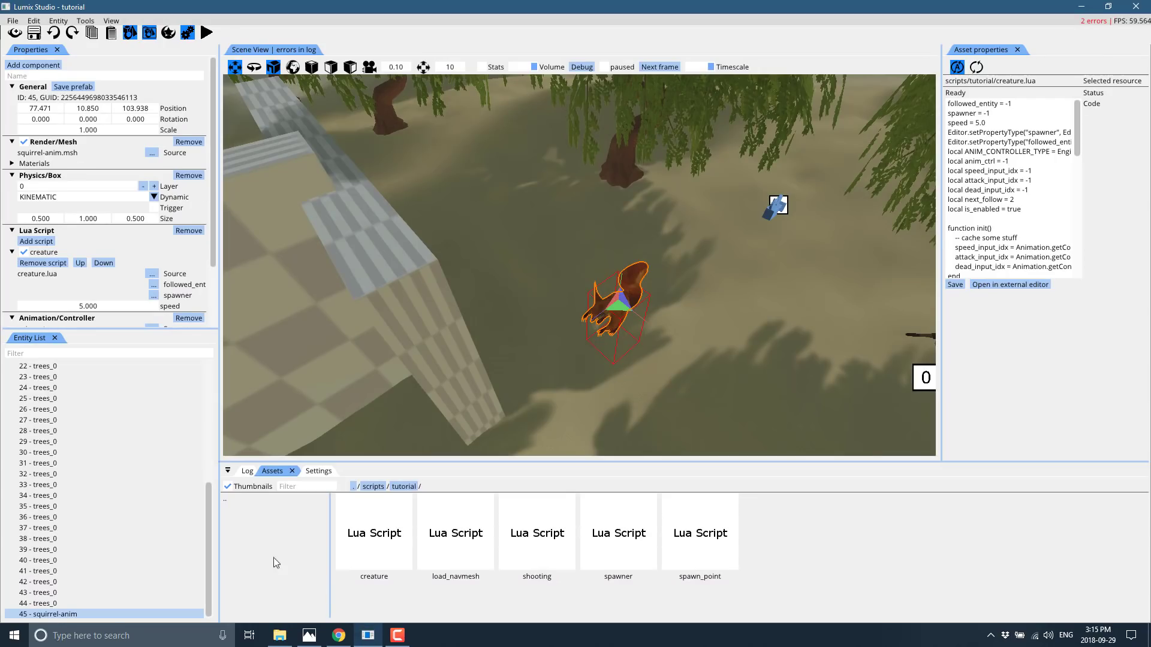
Open the GUI Editor window to view it, then close it.
click(111, 21)
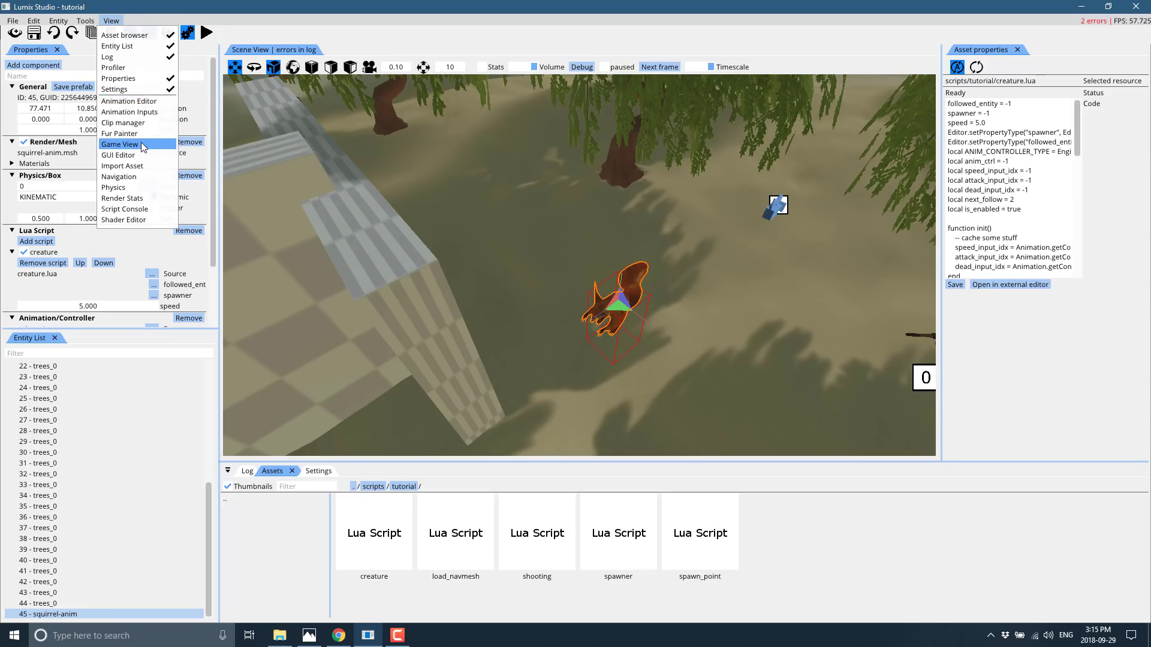
click(130, 157)
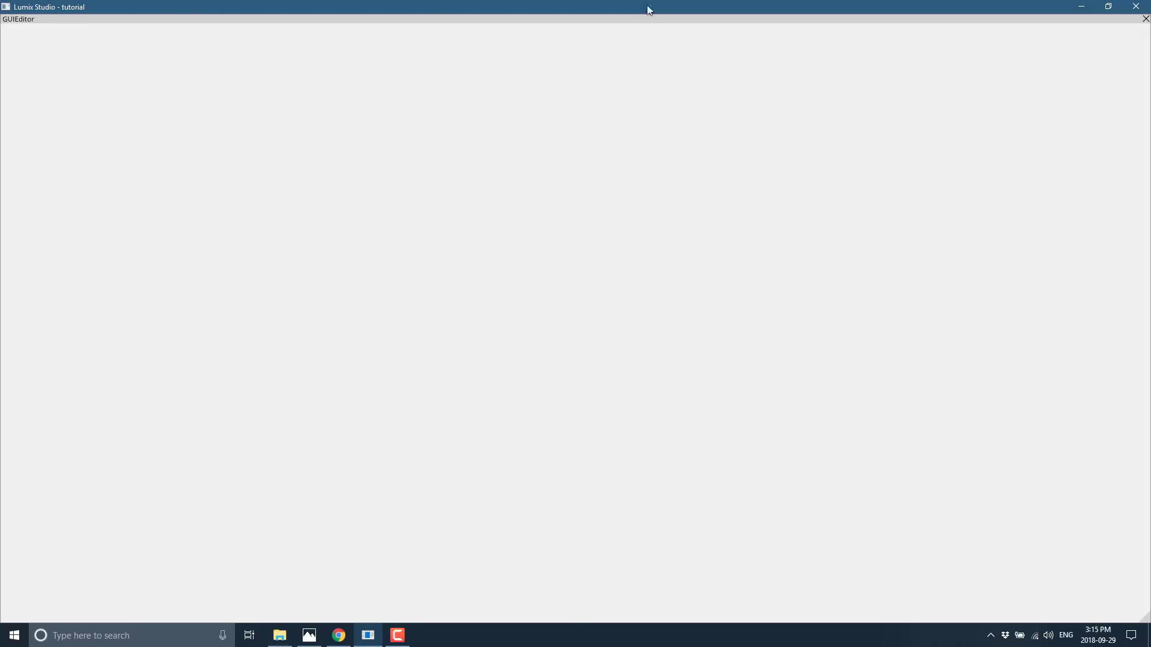
click(1145, 19)
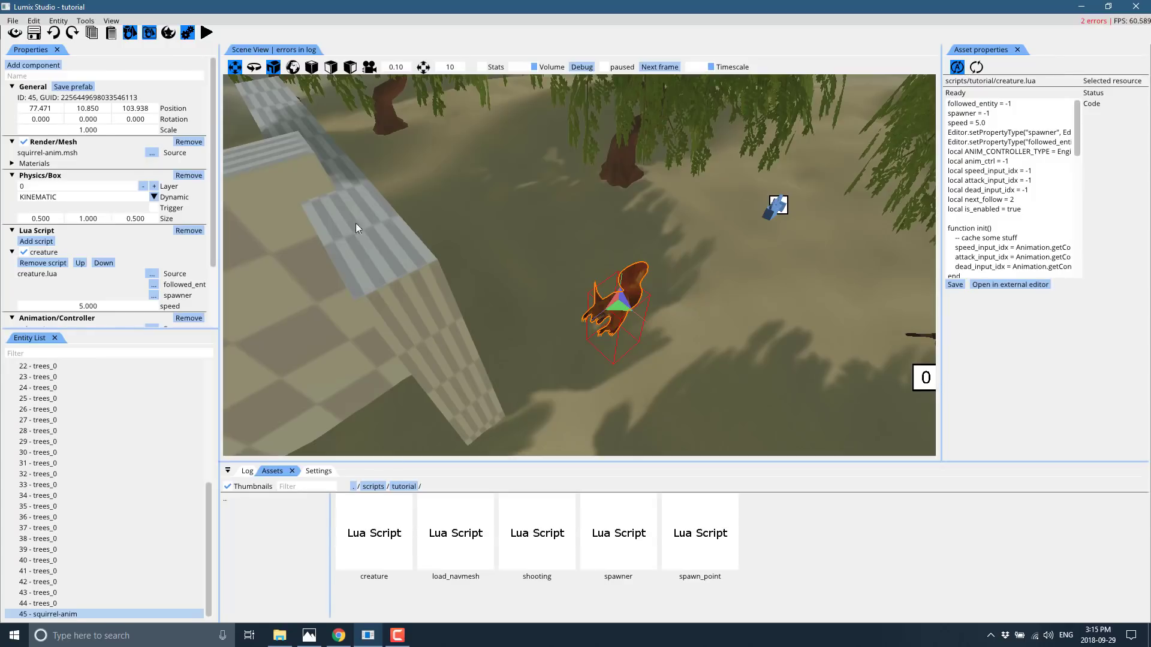
Open the Physics window to view its Layers, Collision matrix, Ragdoll and Debug sections.
click(111, 20)
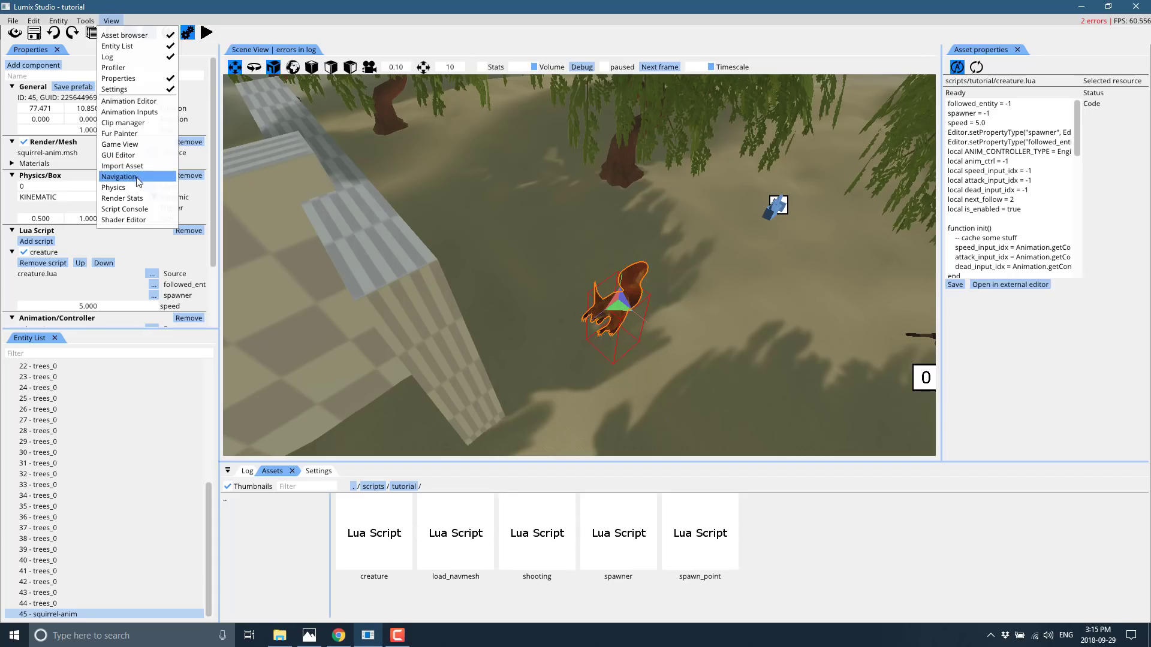
click(146, 192)
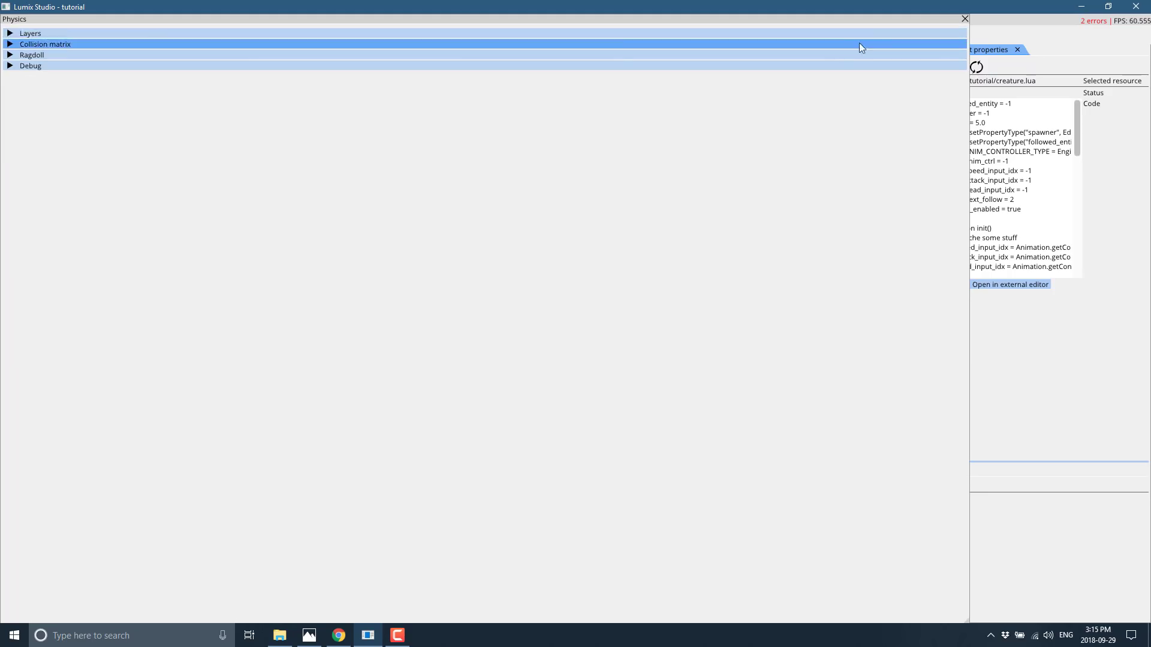
Dock the reopened Physics window as a tab beside Settings and Asset properties beside the Scene View, bringing the Scene View to the front.
click(965, 19)
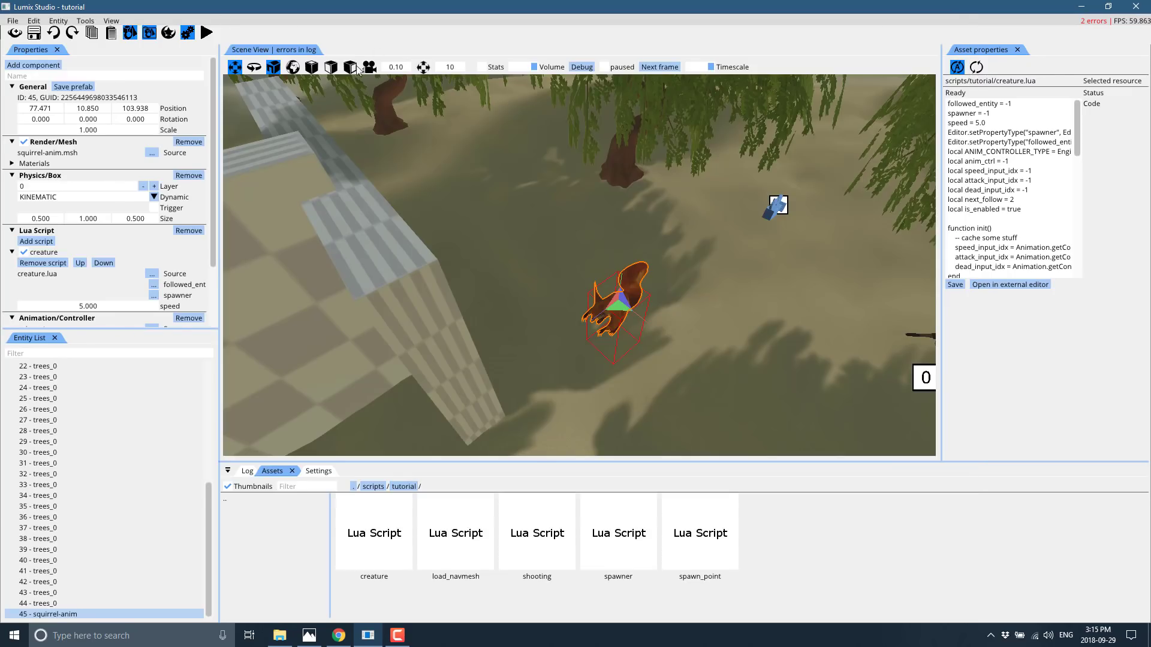
click(112, 20)
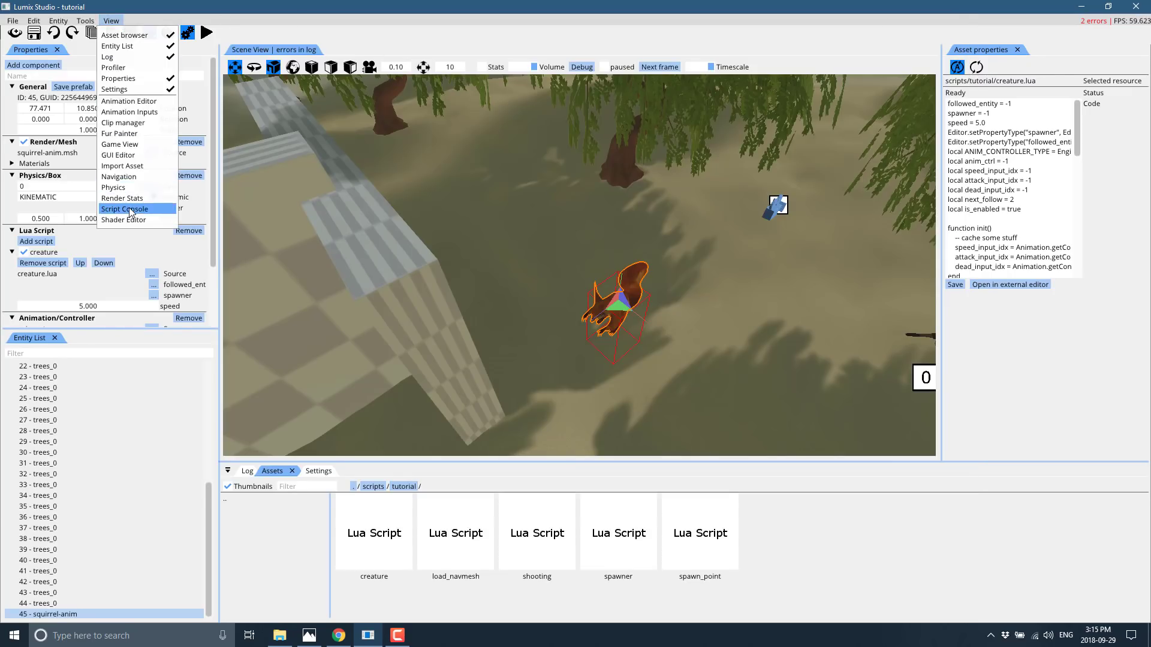
click(120, 188)
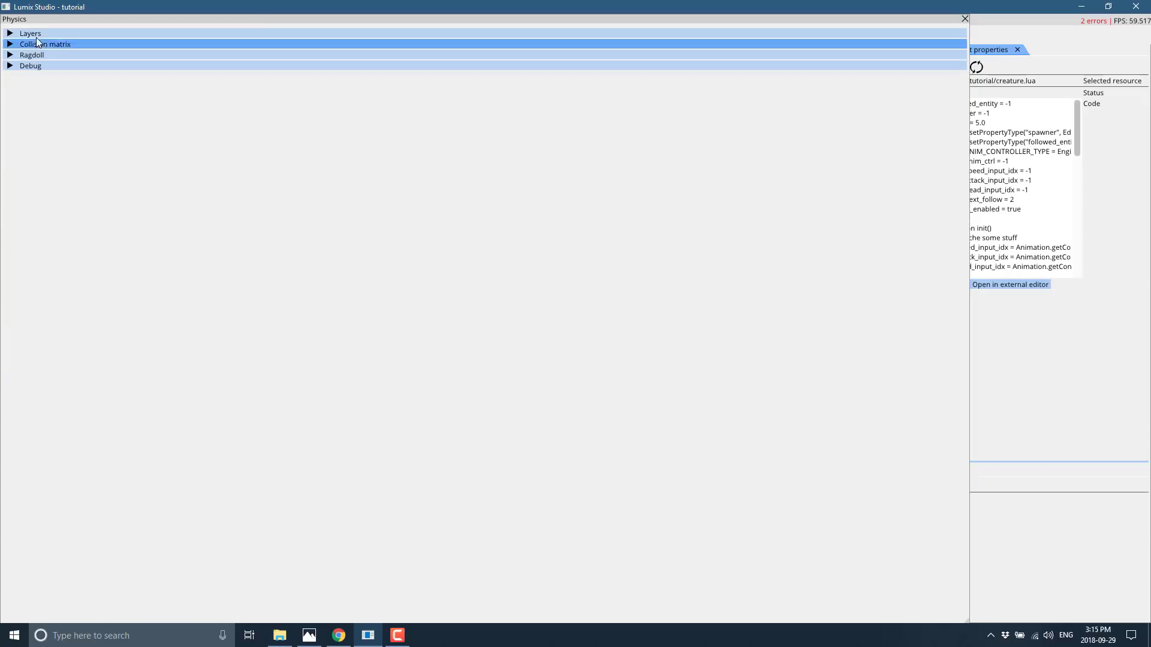
drag(588, 20, 686, 546)
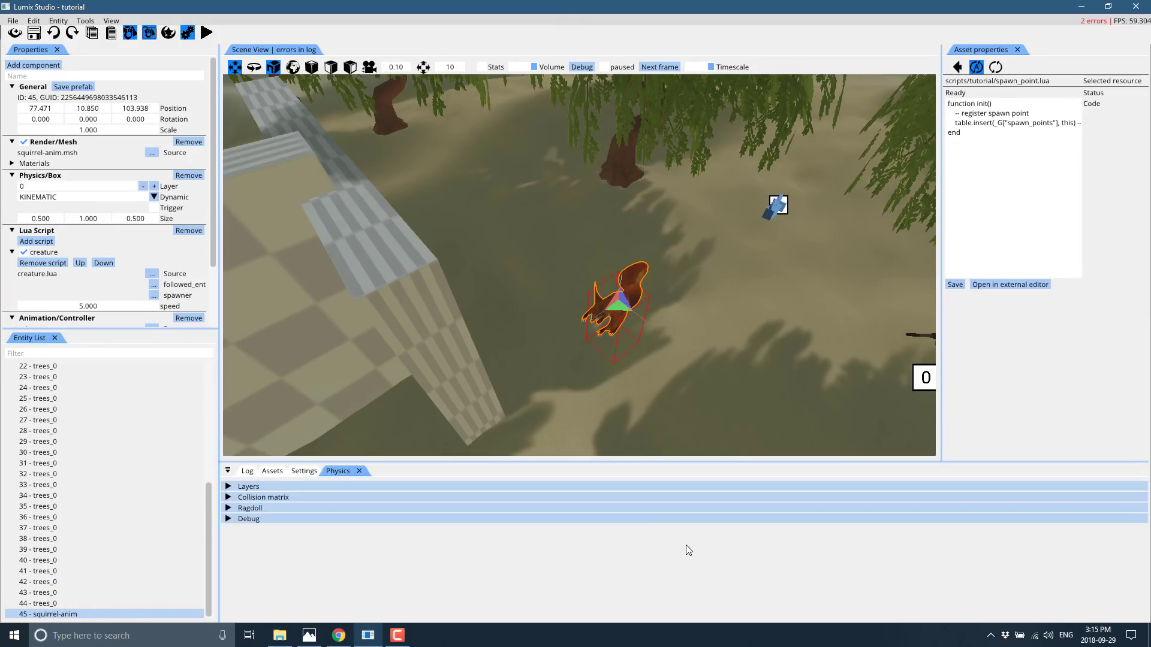
click(305, 472)
click(338, 471)
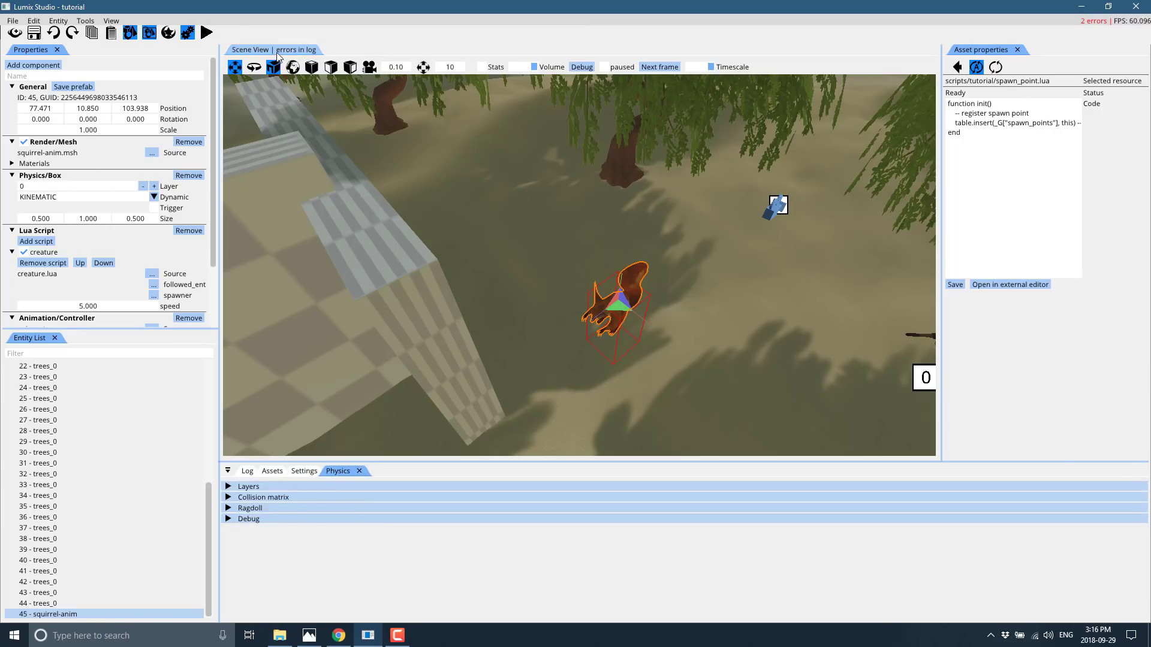
drag(988, 51, 686, 250)
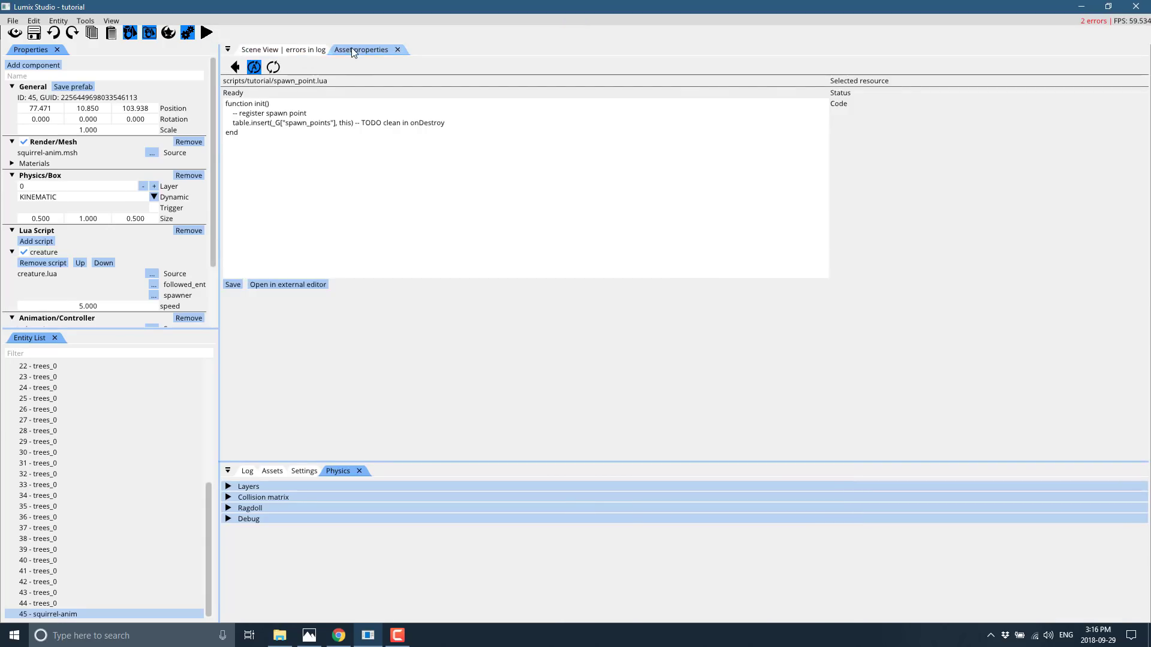
click(308, 50)
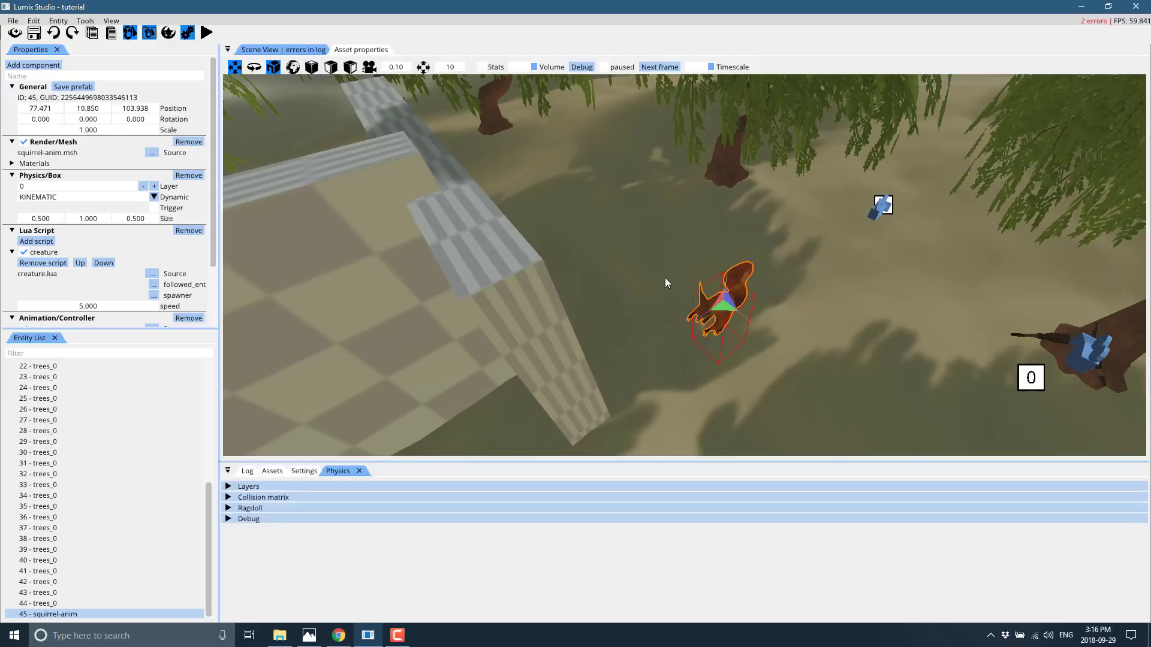
Create a mesh entity from models/utils/cube/cube.msh and move it away from the wall to about 73.06, 9.56, 105.57.
right_drag(665, 279, 957, 240)
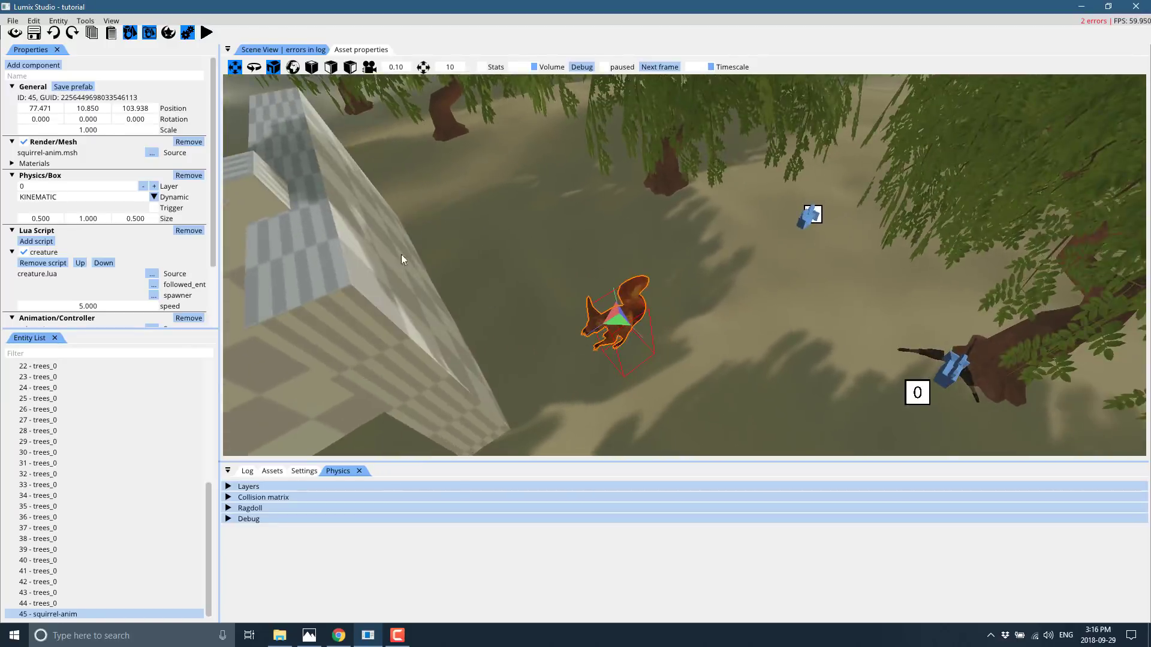
right_drag(401, 254, 679, 254)
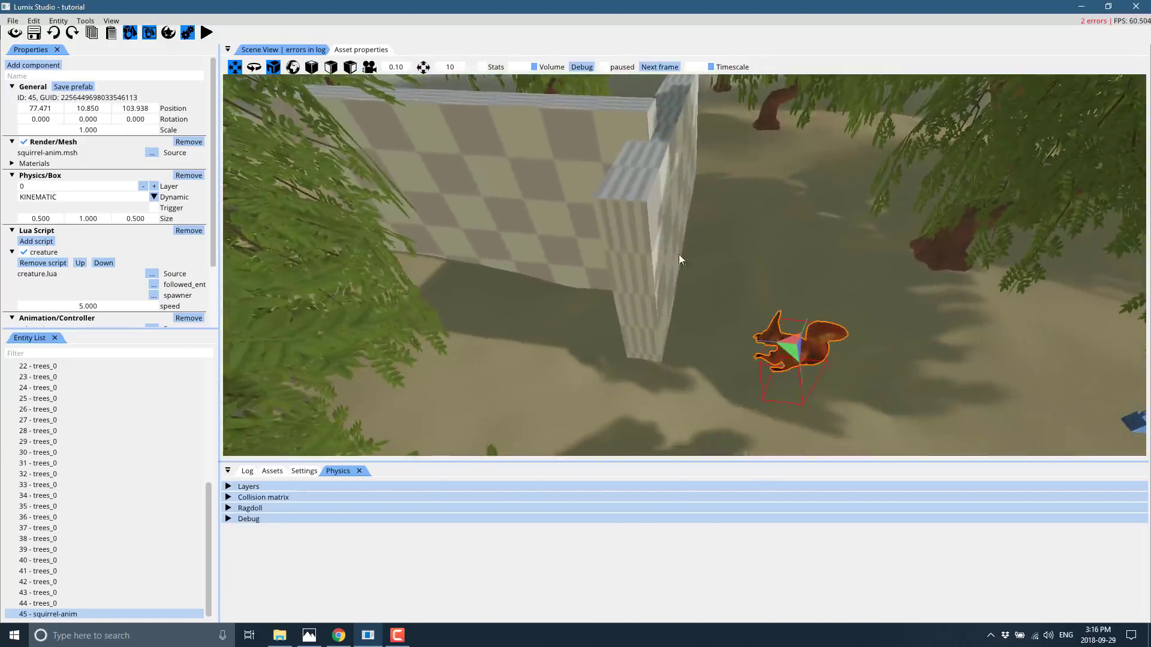
click(708, 232)
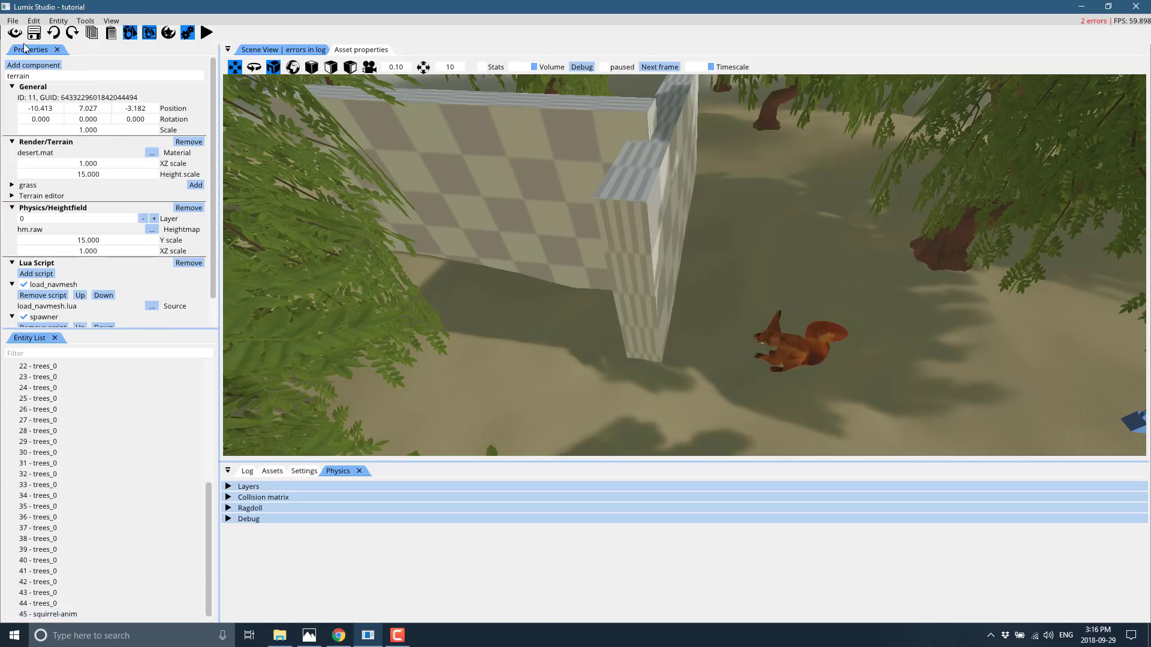
click(57, 21)
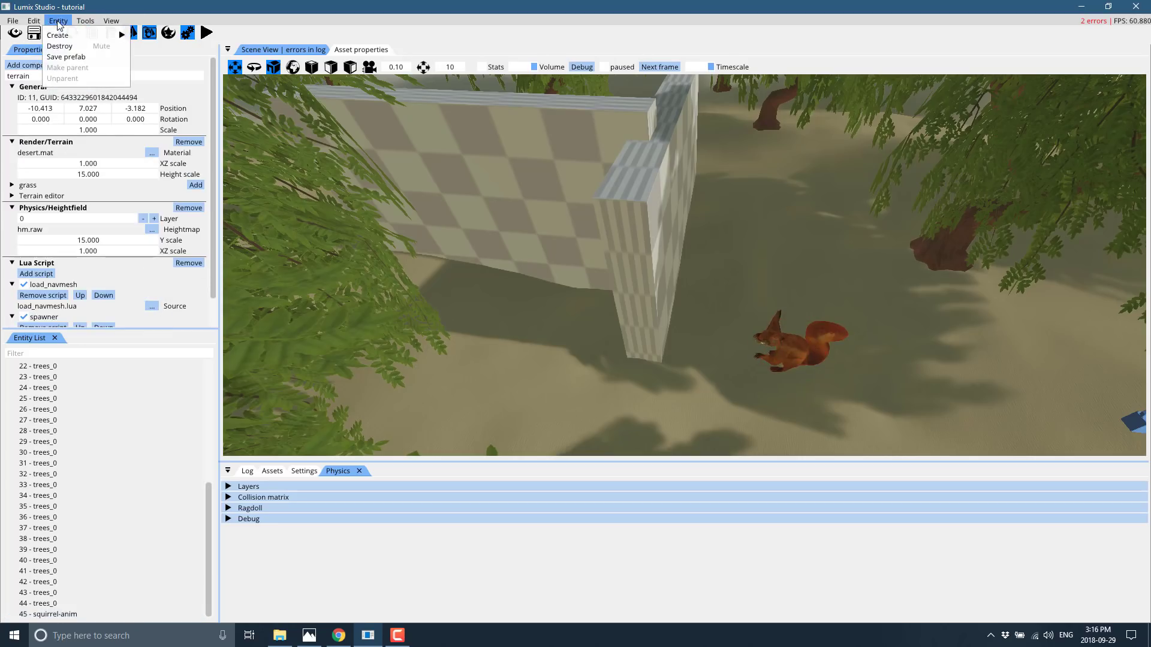
mouse_move(69, 36)
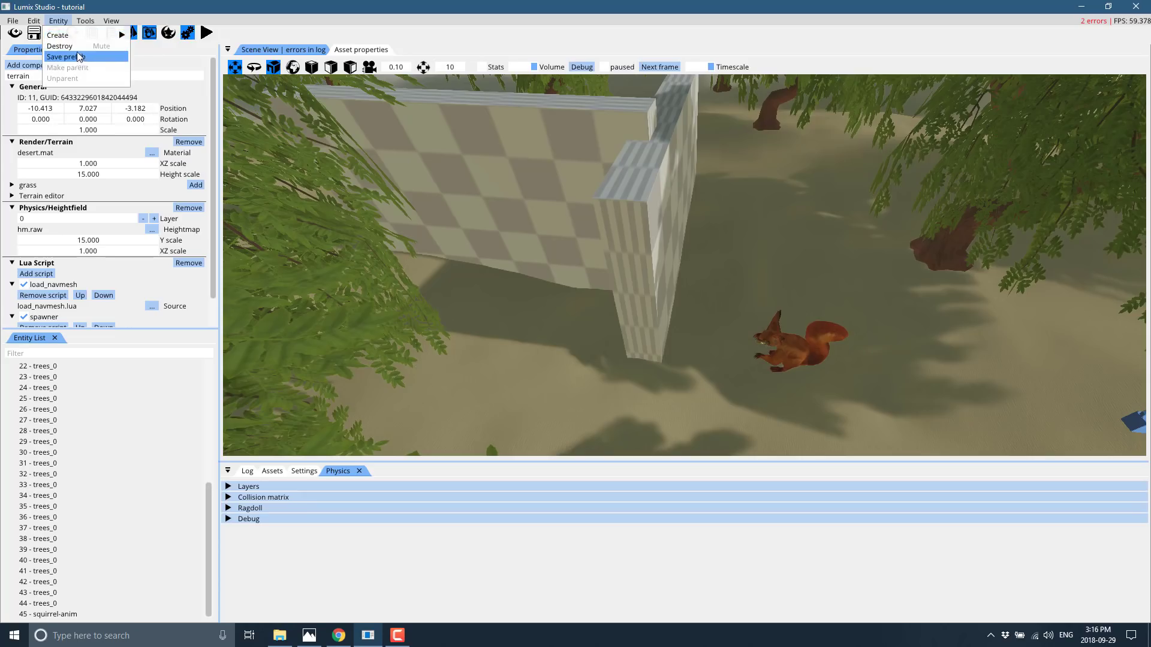
mouse_move(111, 34)
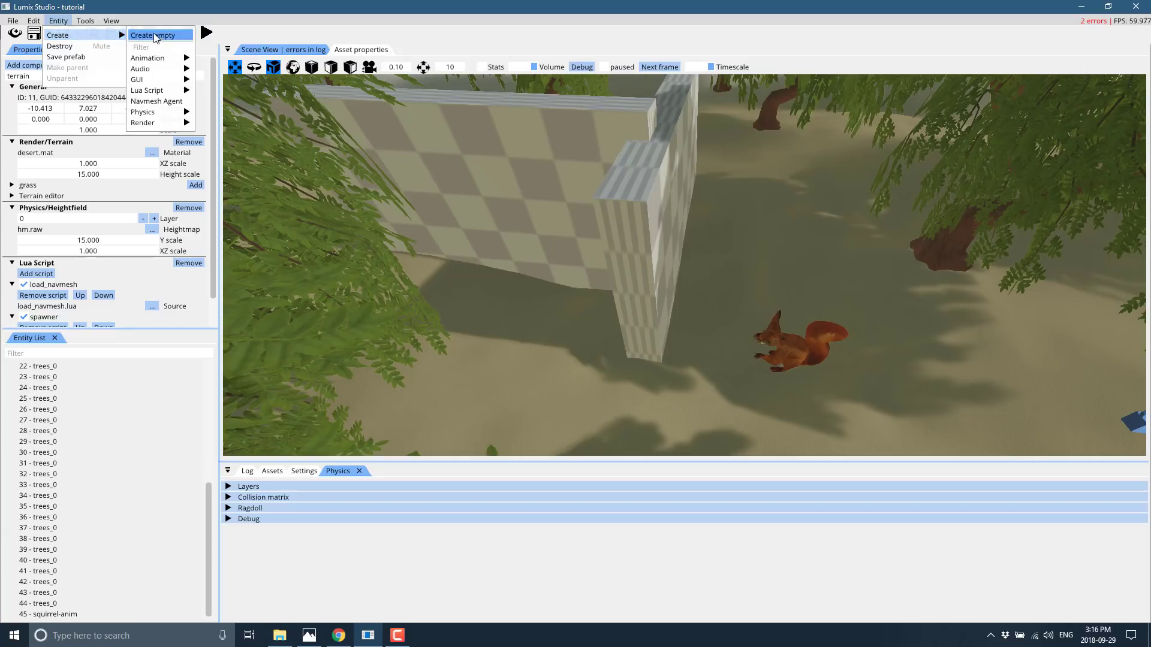
mouse_move(149, 123)
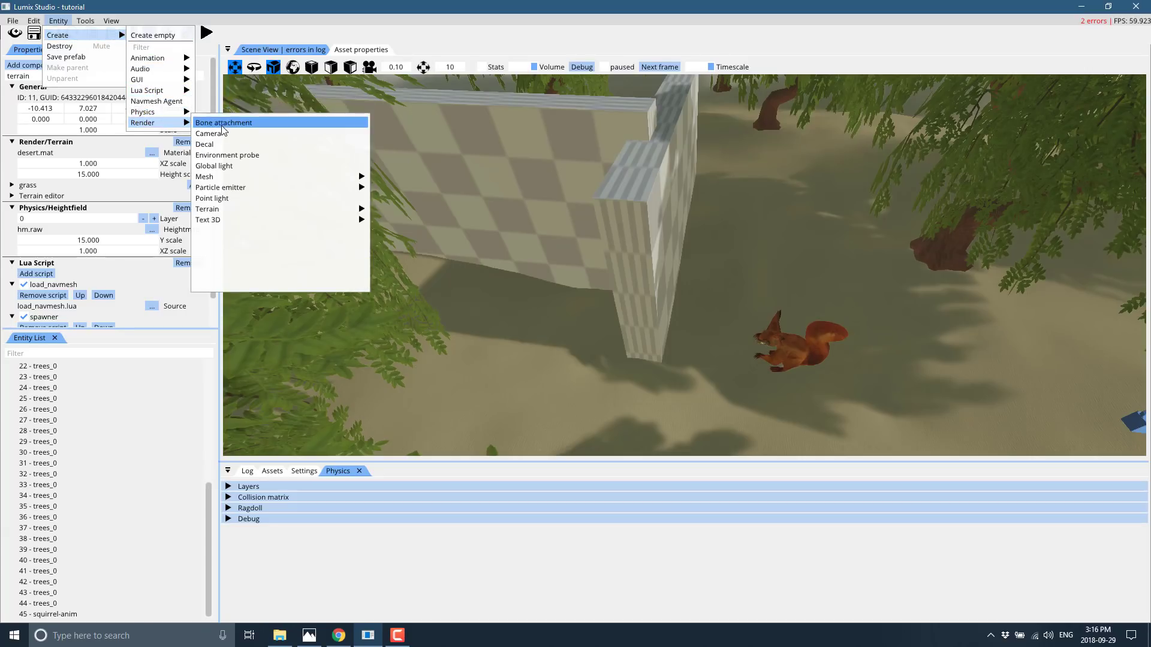
mouse_move(223, 178)
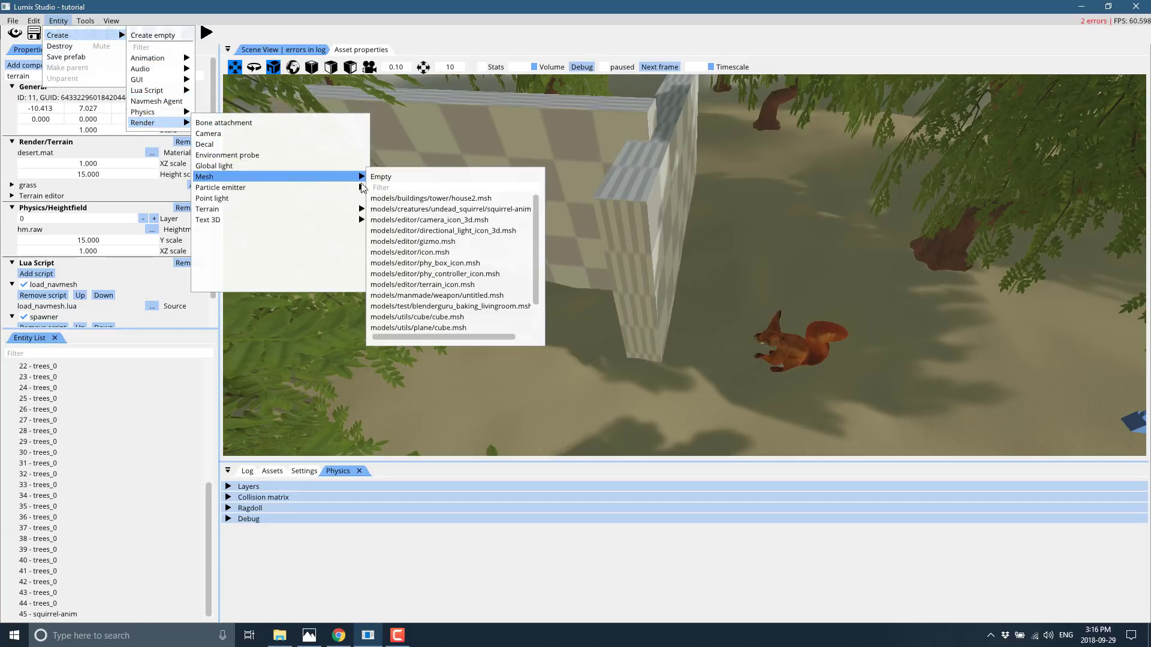
scroll(444, 309, down, 1)
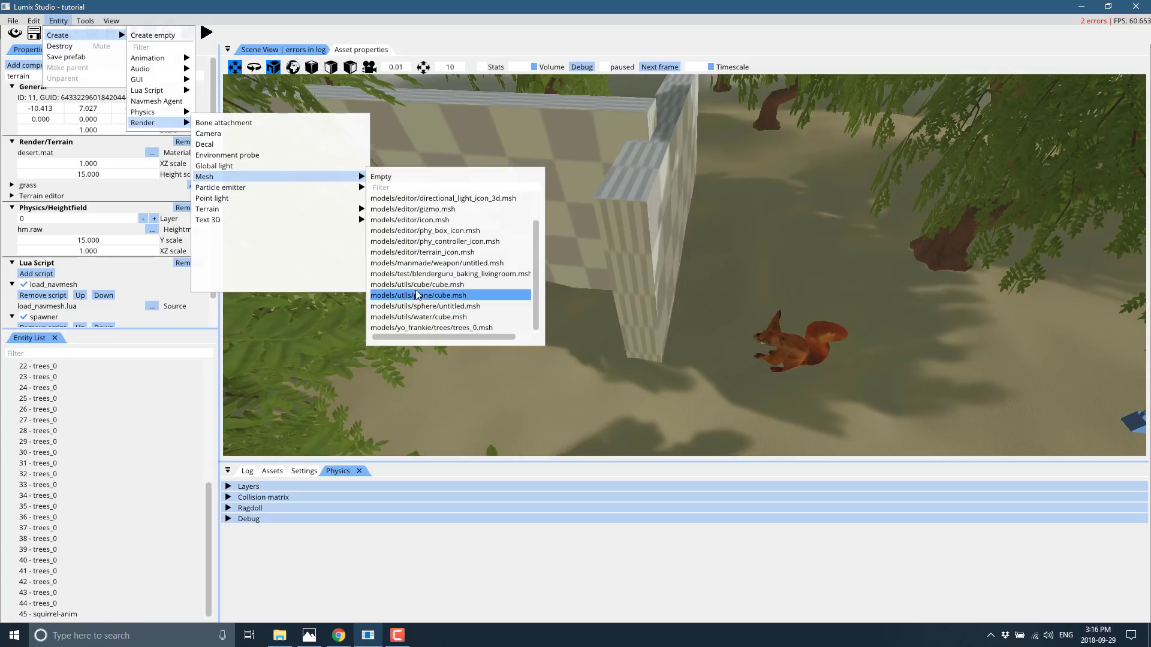
click(446, 285)
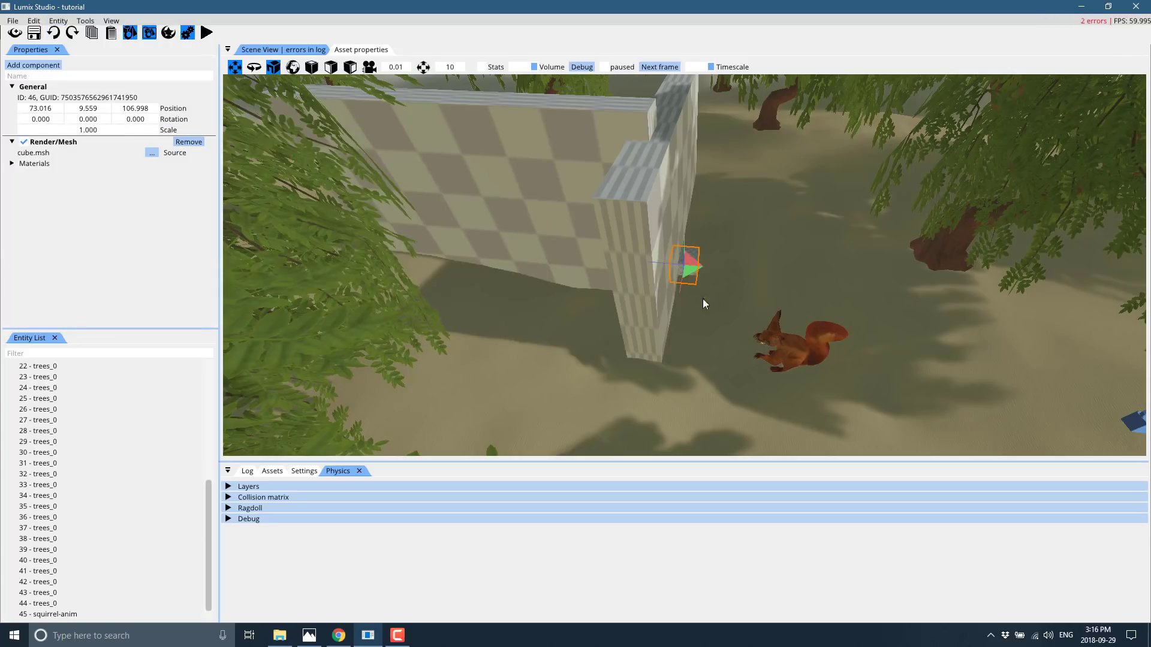
drag(691, 275, 731, 279)
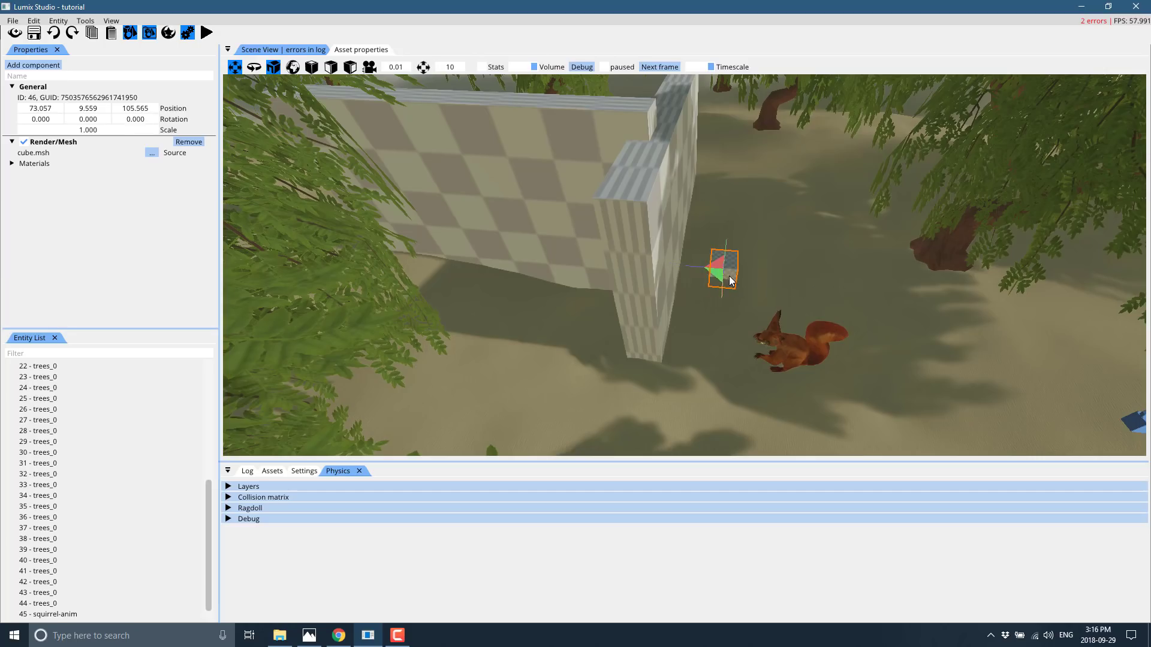
Collapse the cube's General section, add a Physics Box component and set its Dynamic type to DYNAMIC.
click(27, 86)
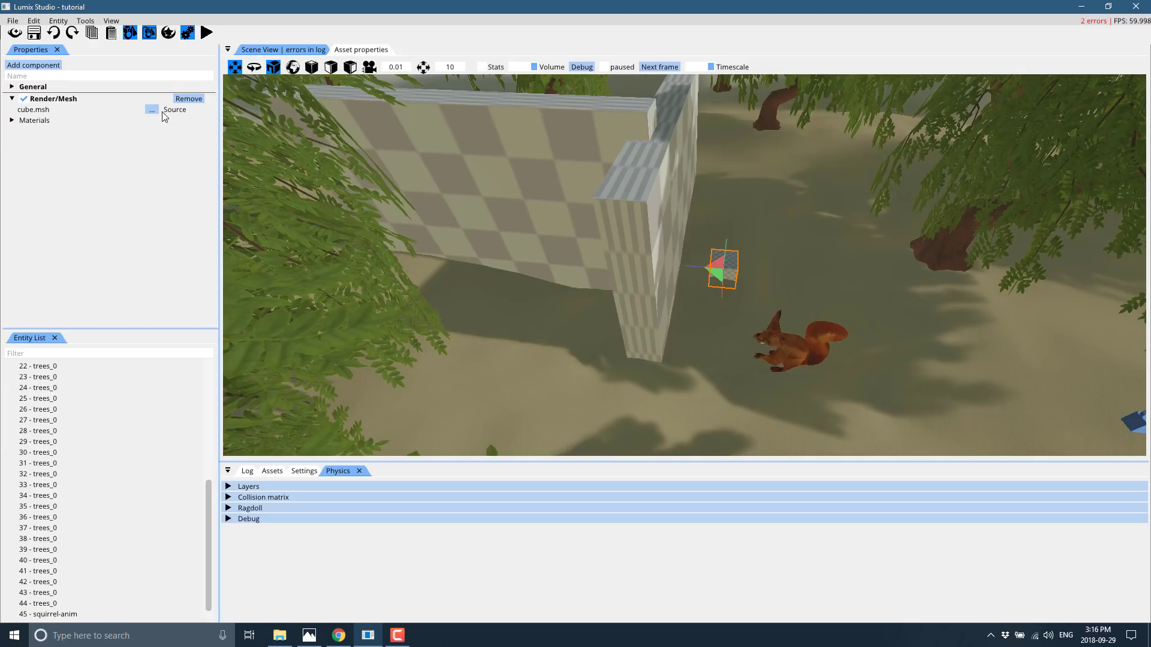
click(14, 121)
click(27, 122)
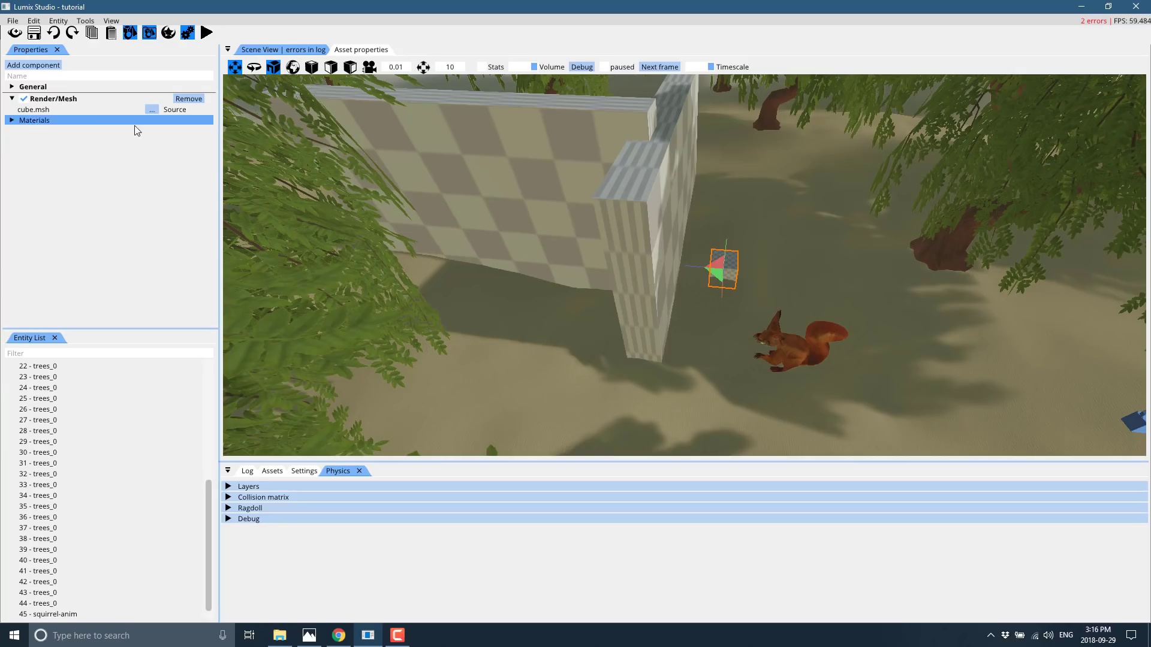
click(18, 66)
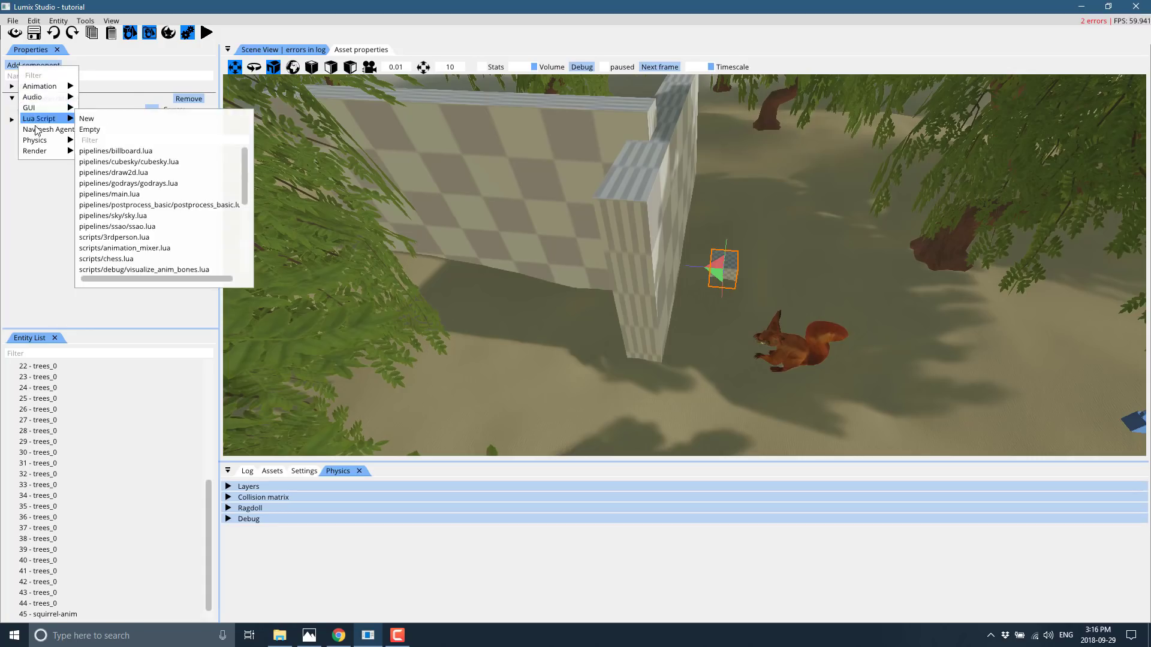
mouse_move(47, 142)
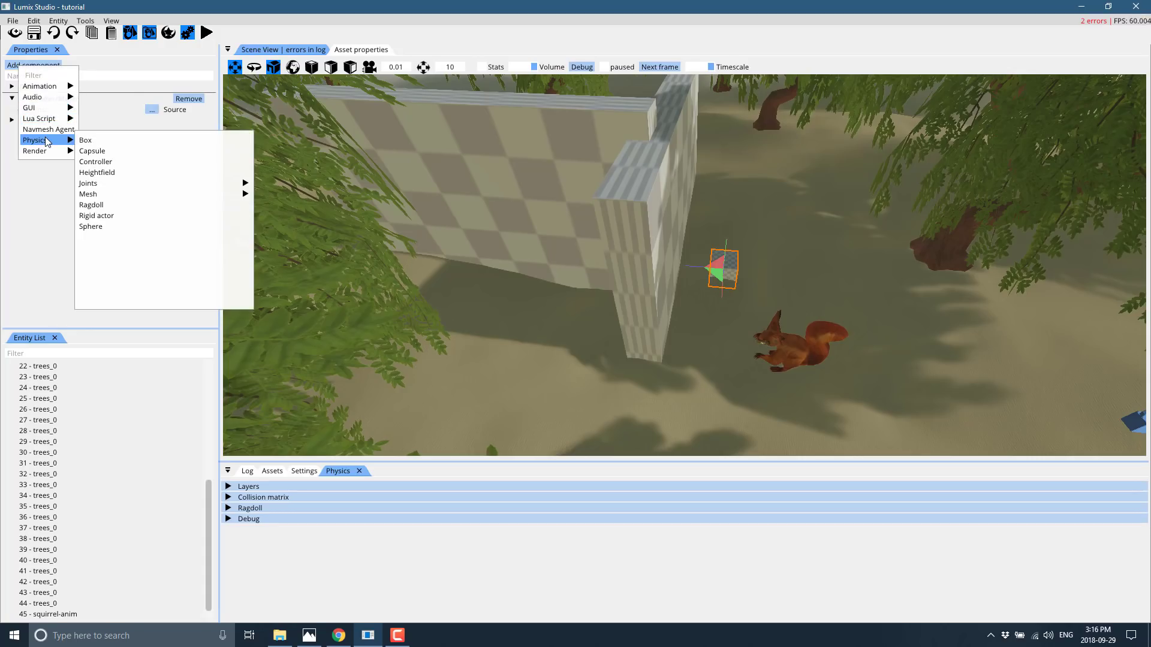
click(104, 141)
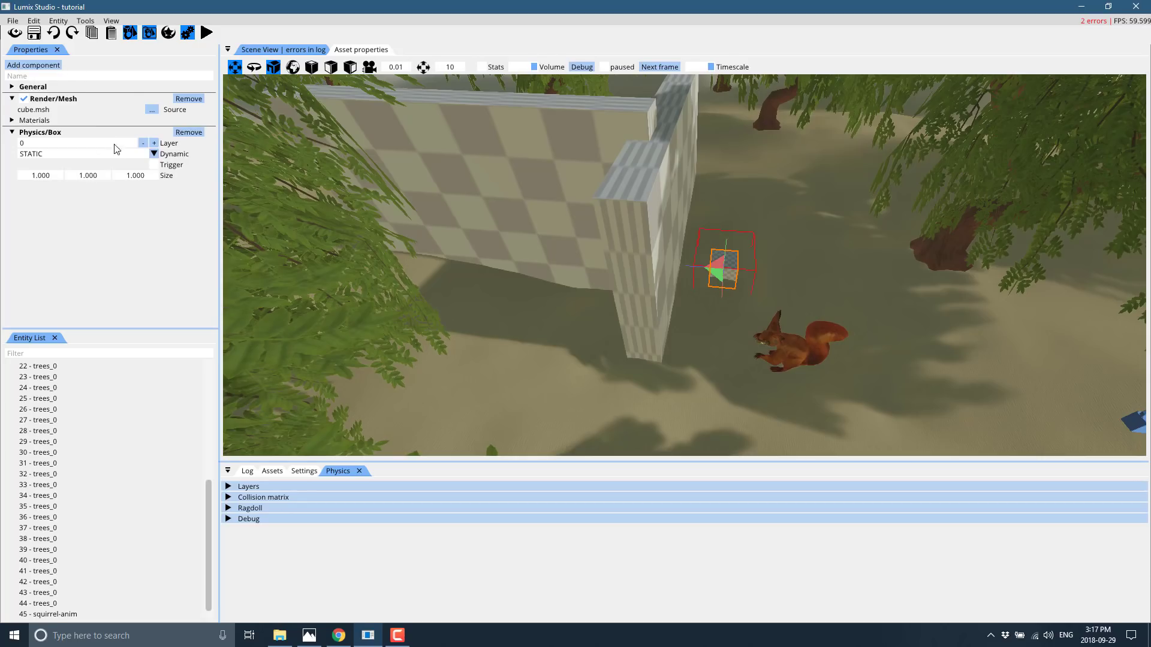
click(90, 154)
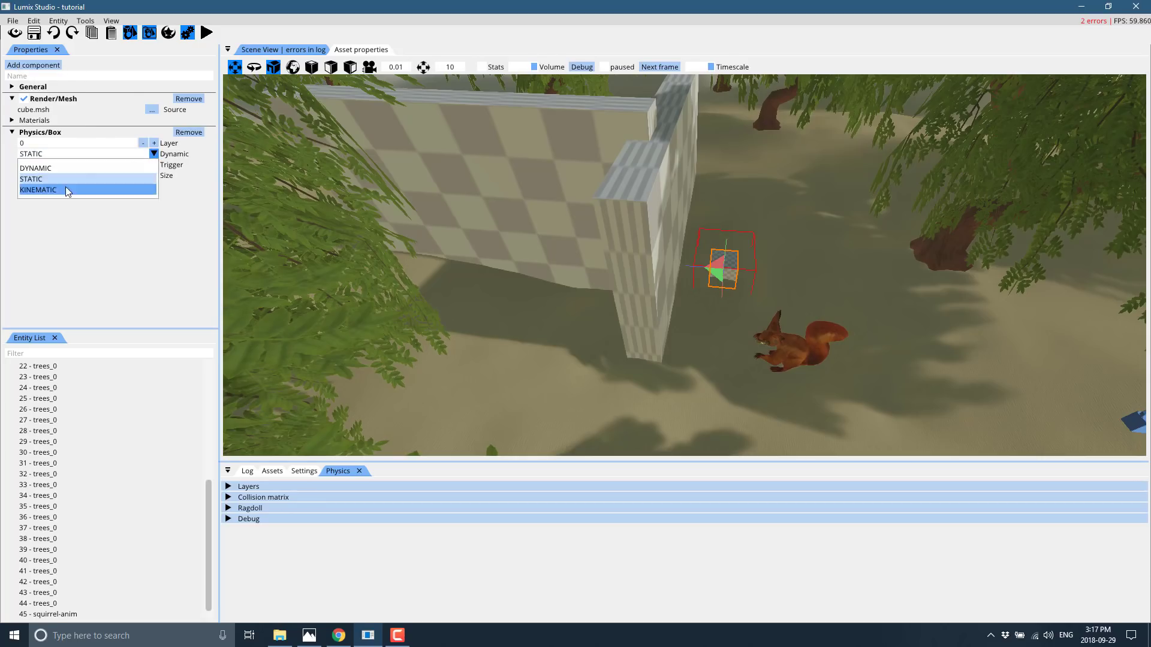
click(45, 169)
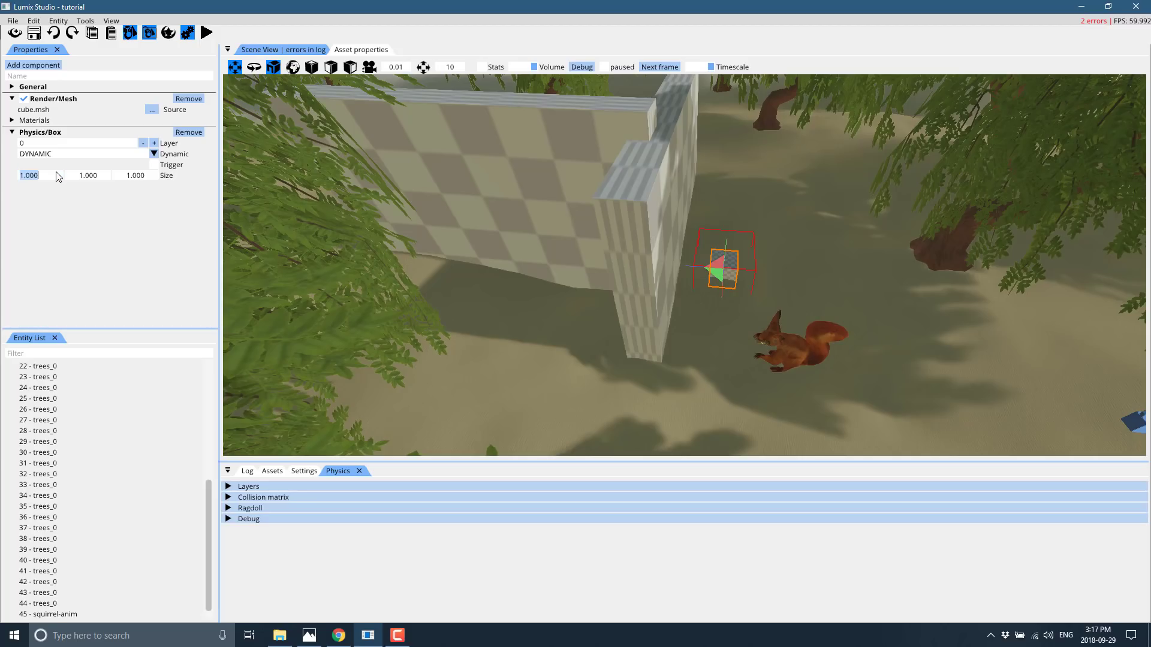
Set the cube's Physics Box size to 0.5 on all three axes.
text(0)
text(0)
text(.5)
double_click(145, 178)
text(0)
key(Return)
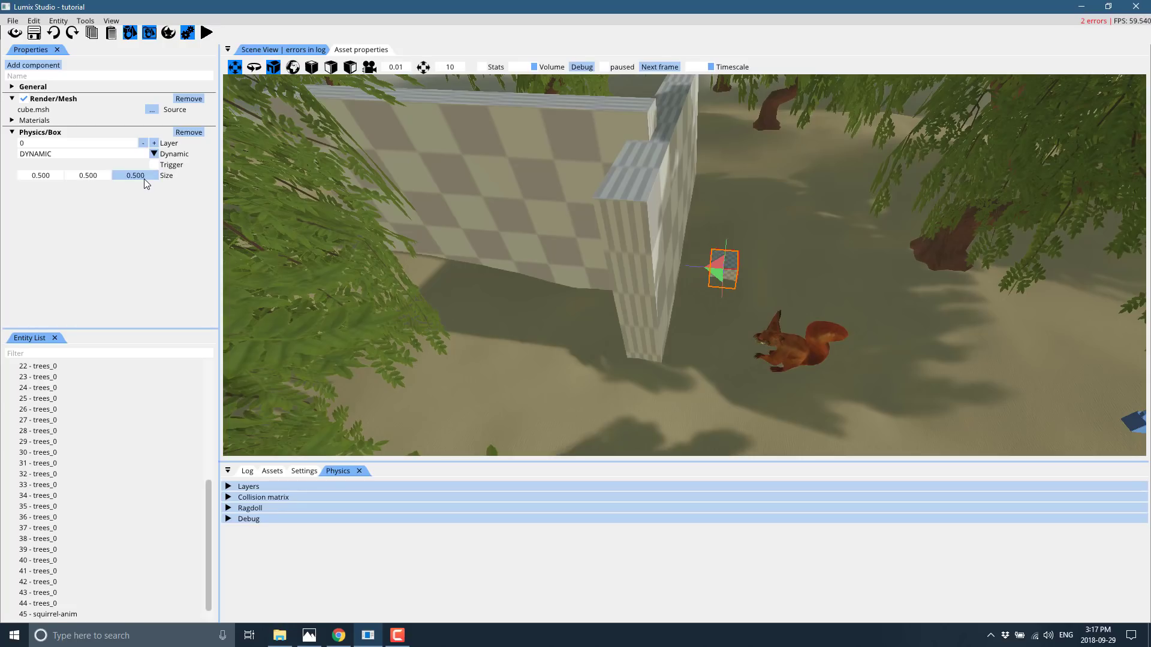
Look through the Lua scripts offered as a component for the cube, then close the list without adding one.
click(32, 66)
mouse_move(56, 118)
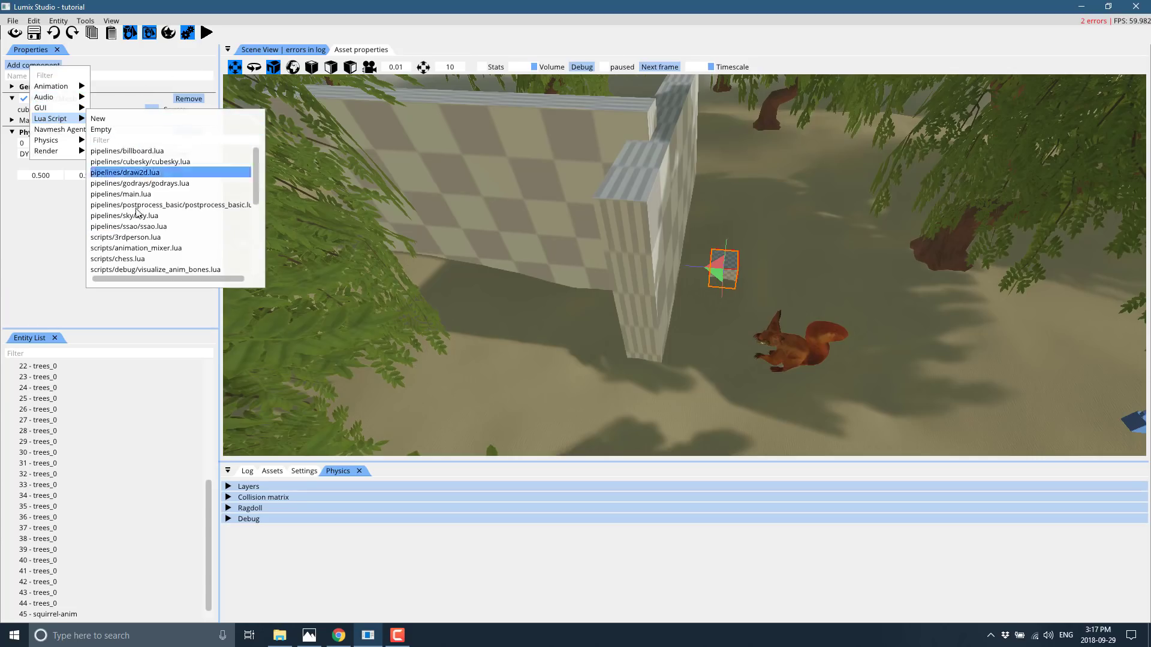
scroll(137, 225, down, 5)
scroll(137, 225, down, 1)
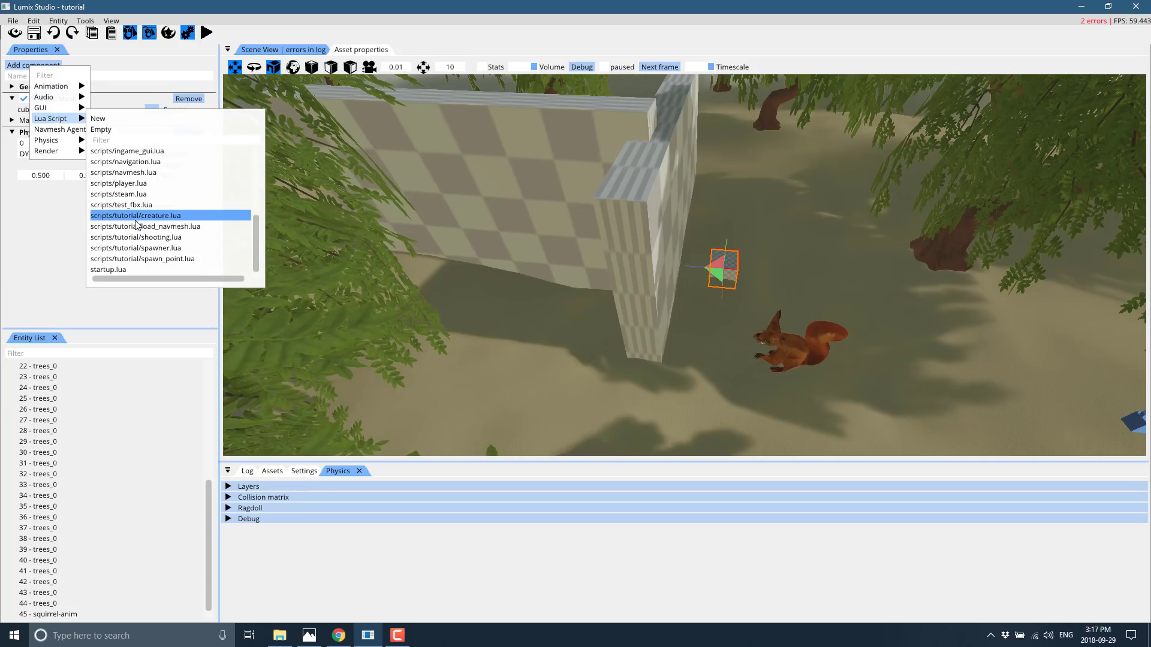
scroll(136, 226, up, 6)
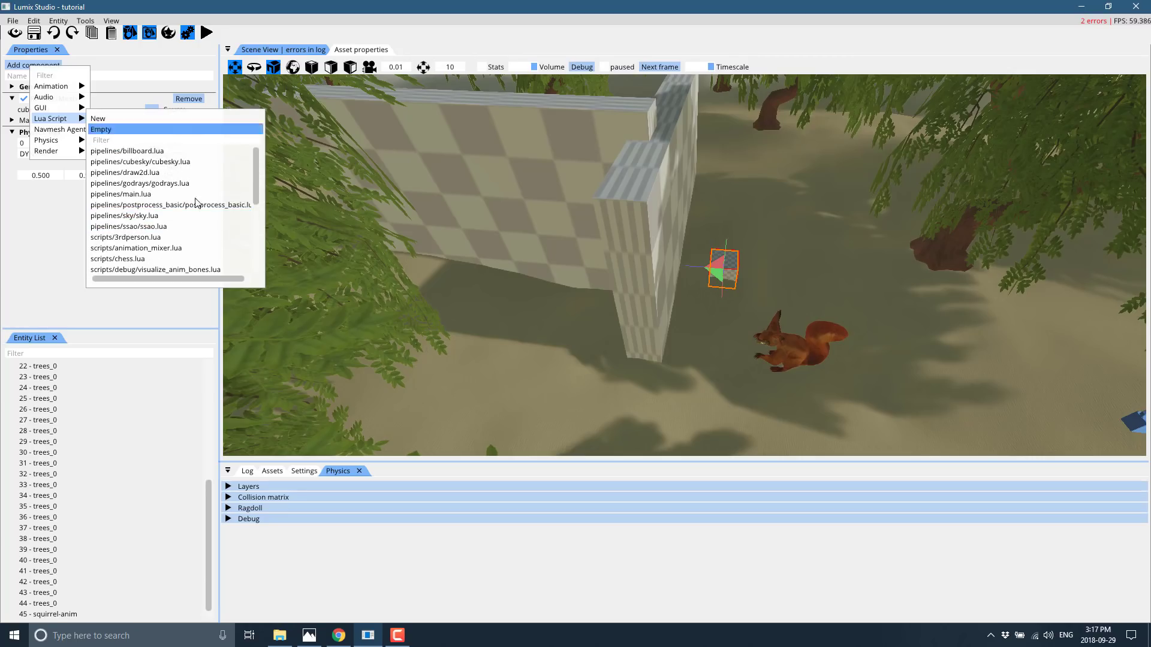
click(50, 275)
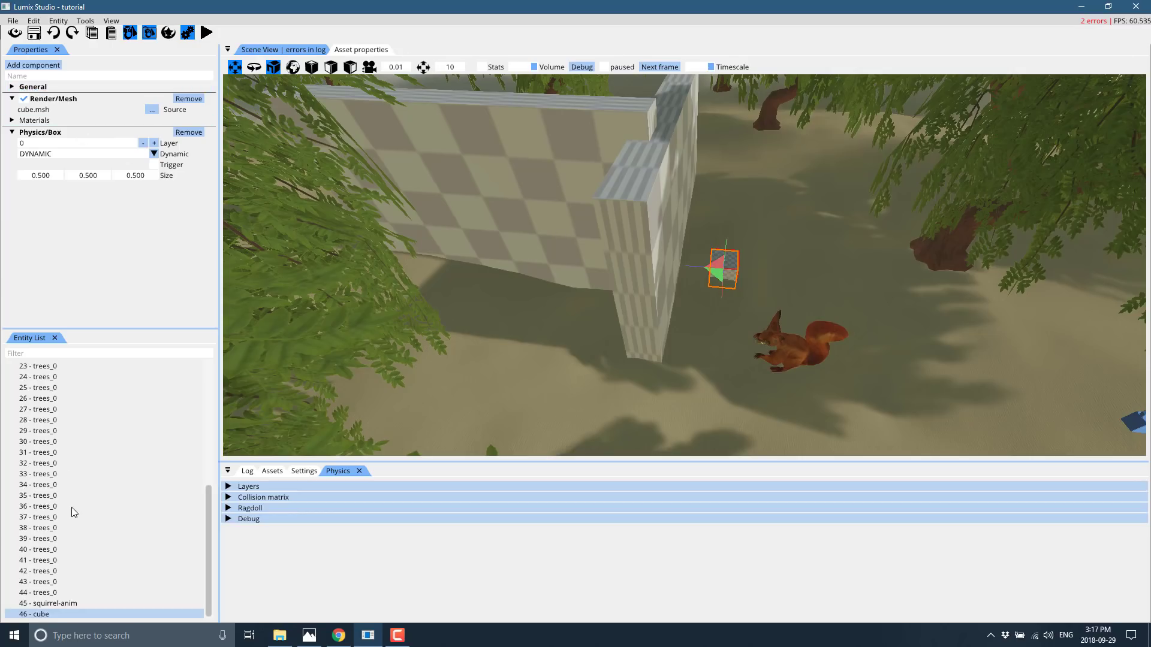
Select the cube entity and raise it high into the air beside the checkered wall.
click(51, 616)
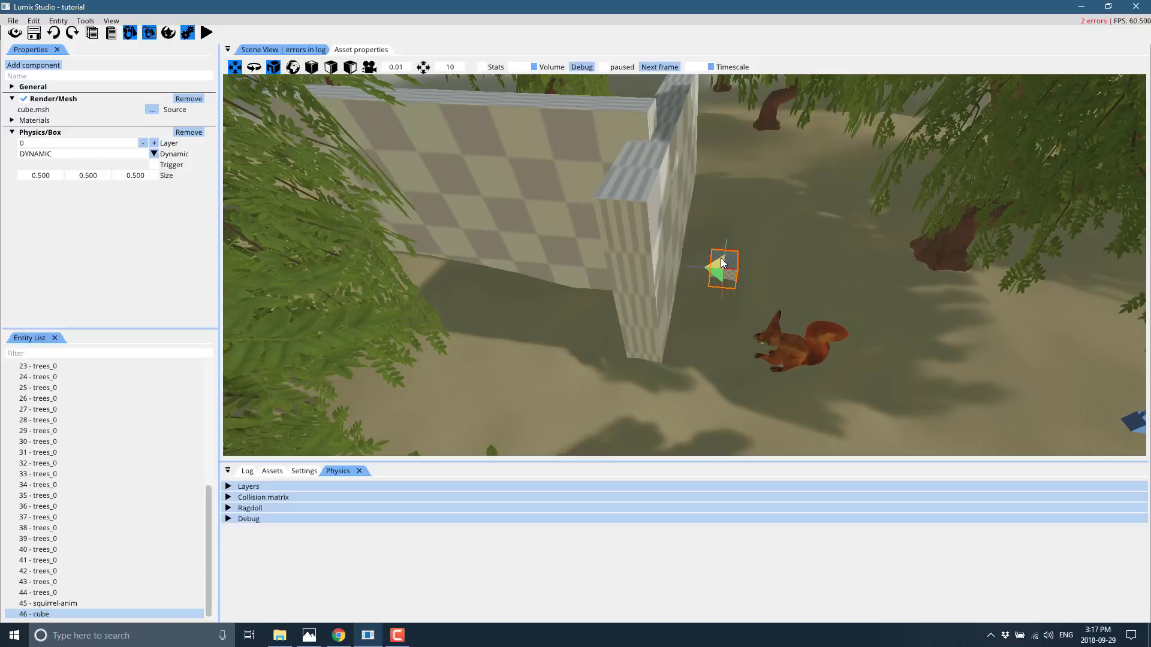
drag(731, 285, 754, 199)
right_drag(814, 253, 941, 129)
key(w)
key(s)
right_drag(718, 201, 714, 235)
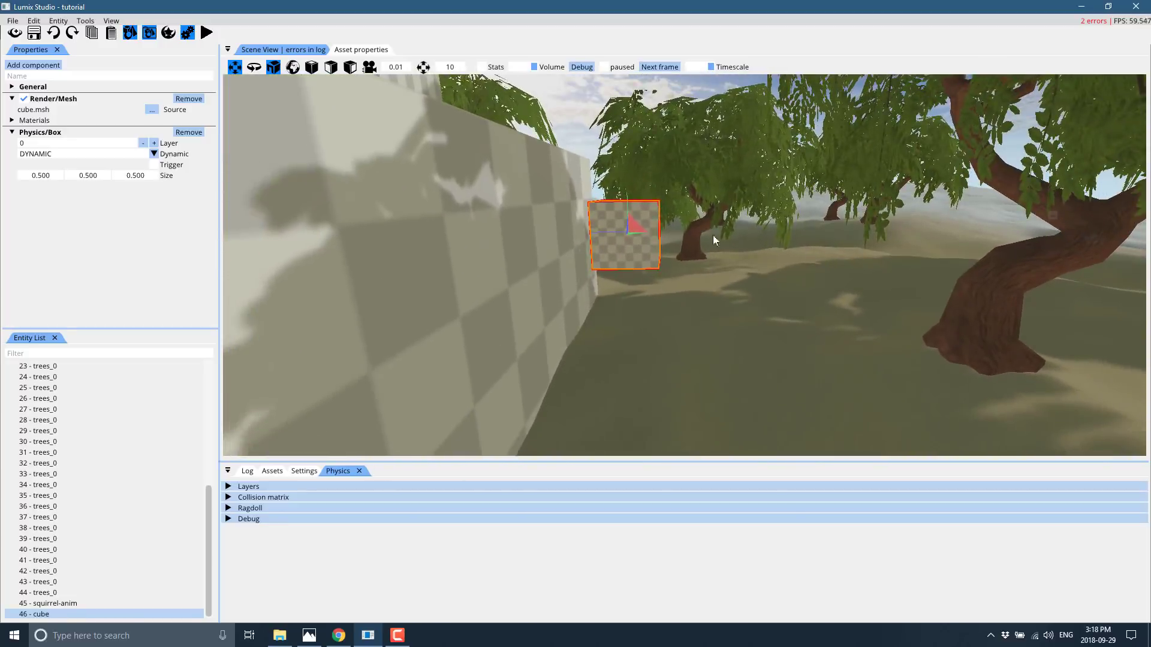
drag(630, 228, 634, 116)
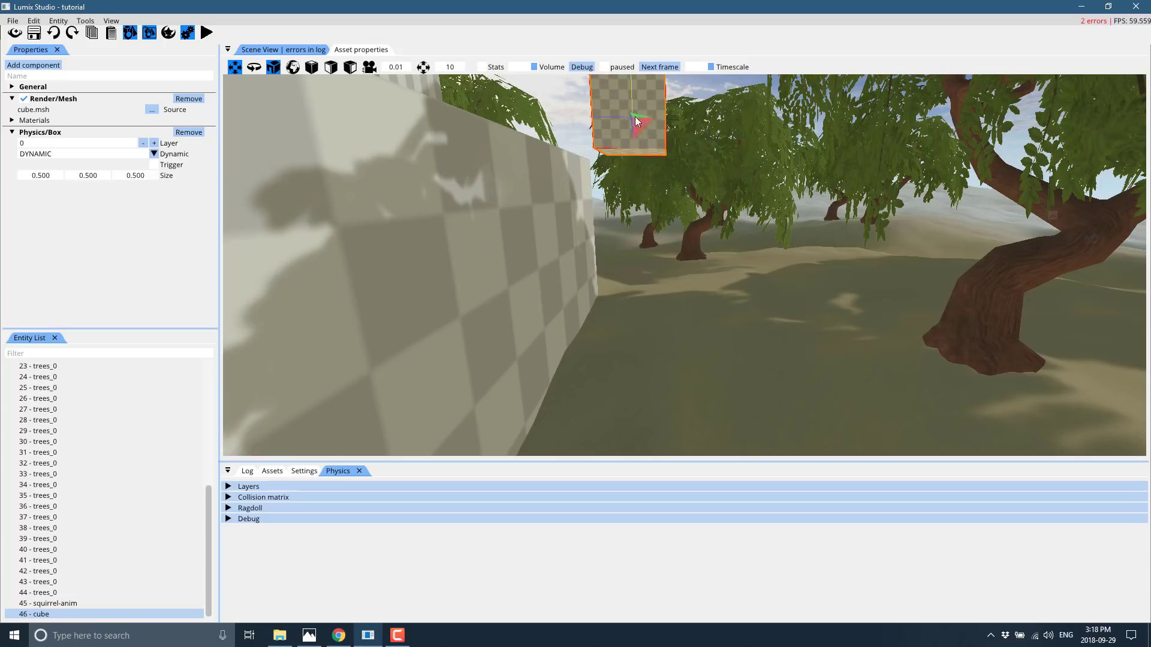
Start game mode to run the physics on the raised cube and fly the camera around the running scene.
click(212, 34)
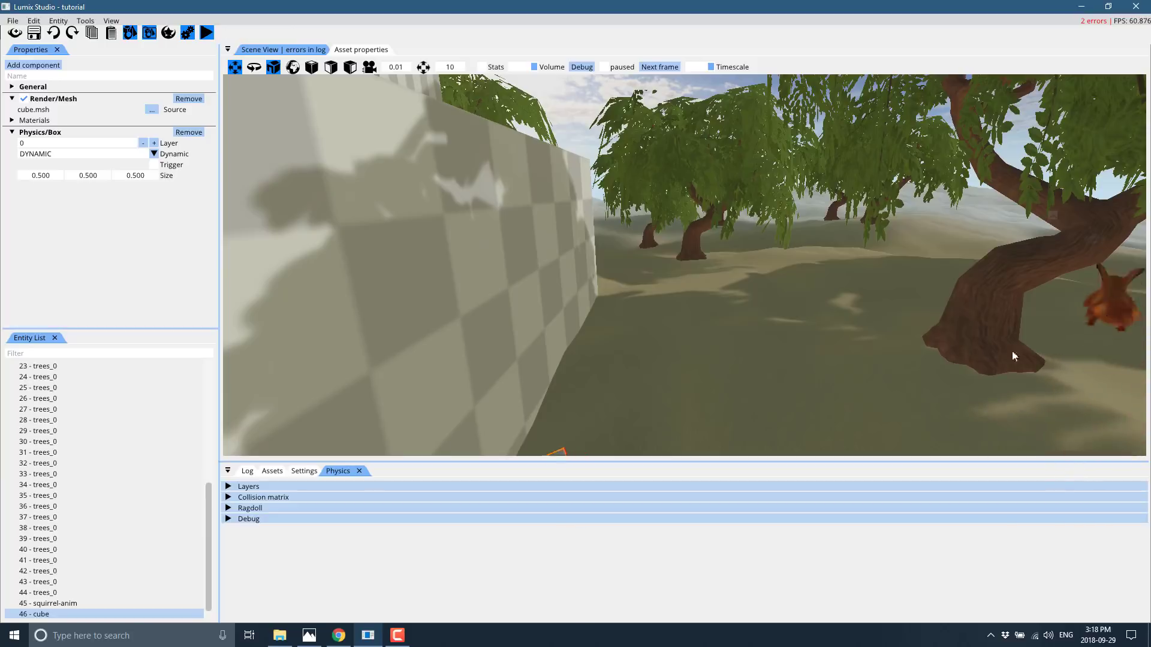
right_drag(761, 253, 1103, 171)
key(w)
key(s)
key(w)
key(w)
key(w)
right_drag(713, 267, 764, 257)
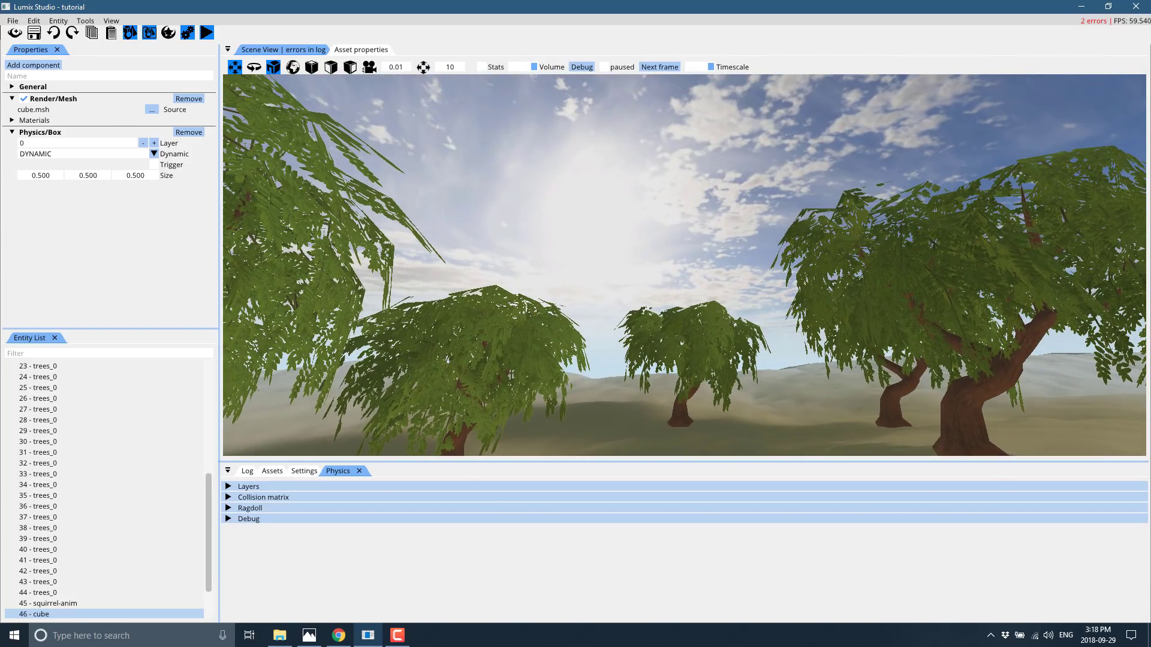
click(87, 21)
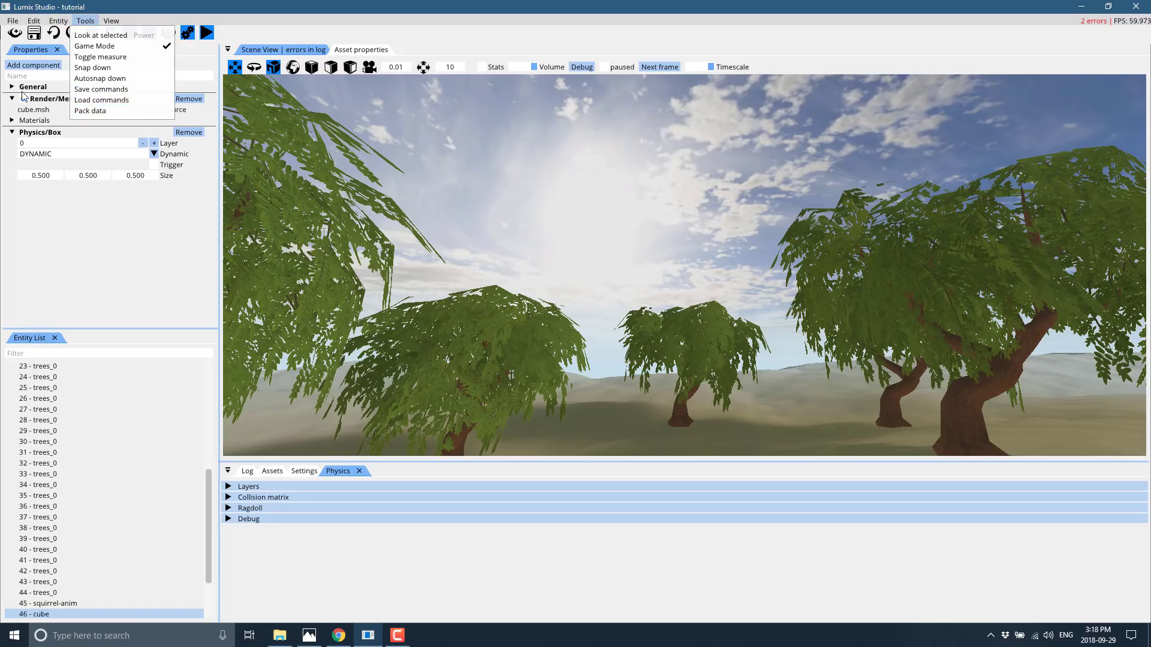
mouse_move(15, 23)
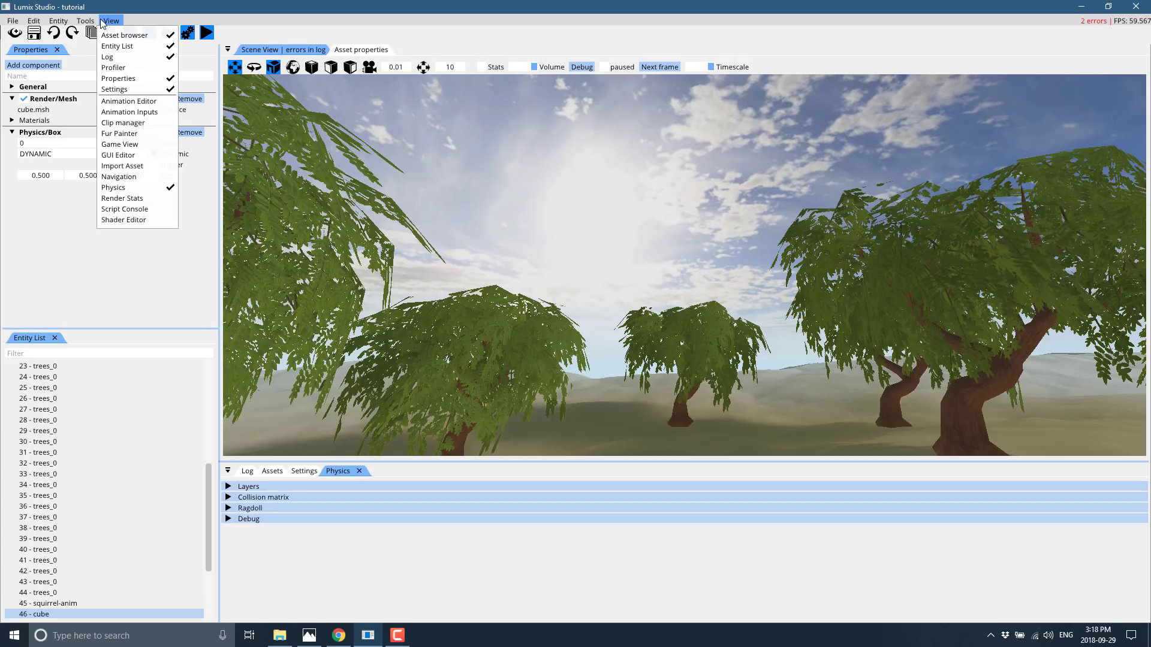
click(693, 17)
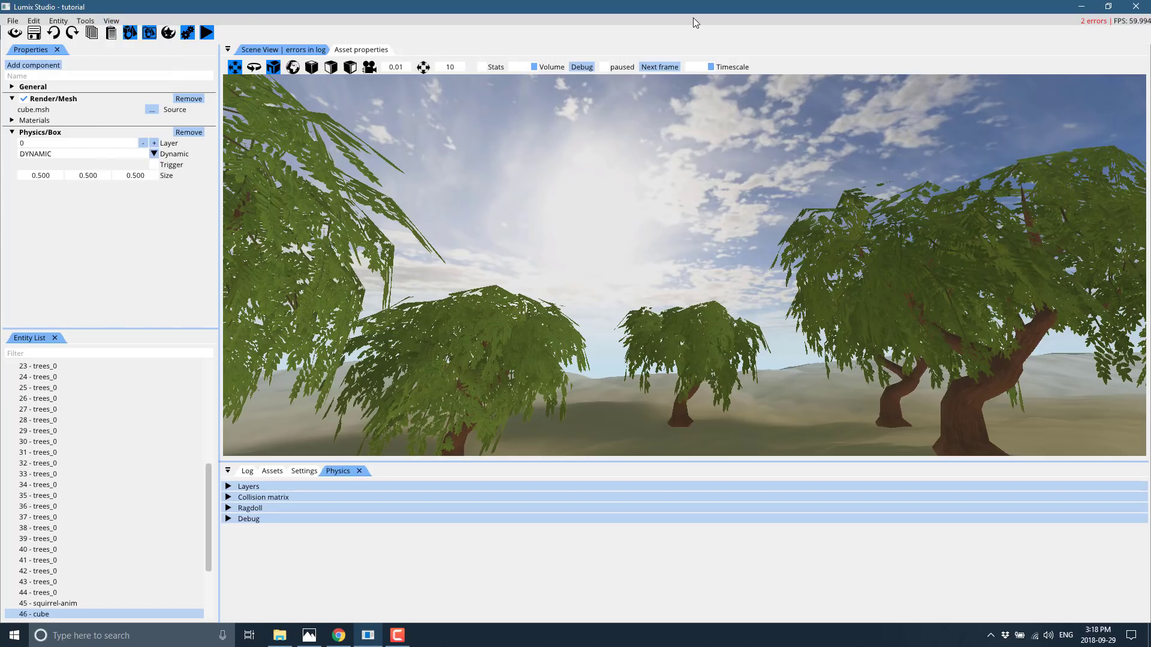